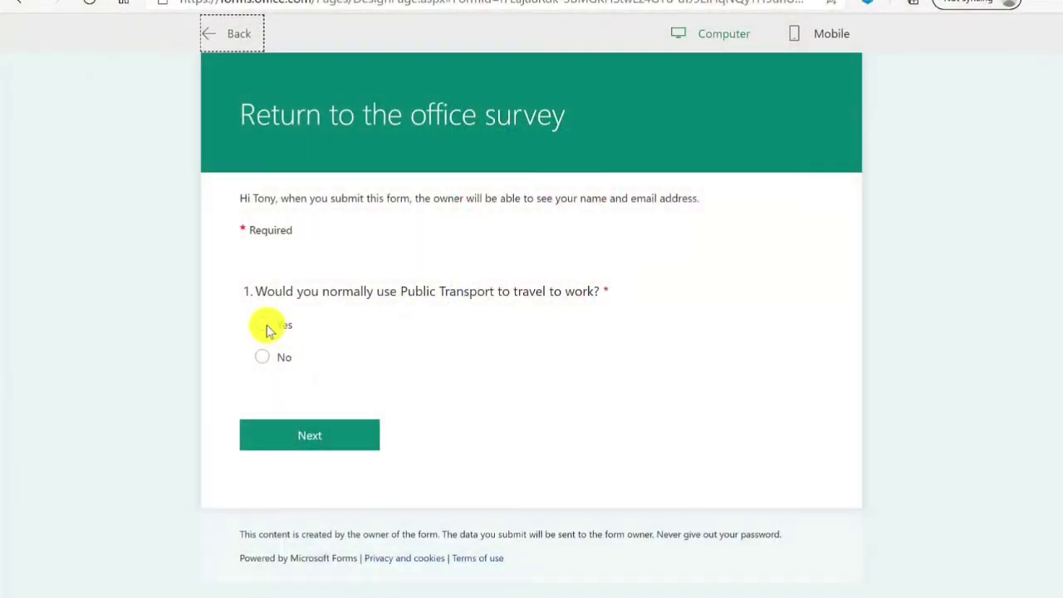
# - Answer Yes to the public transport question, go to the next page, and subscribe to the tutorial channel
pyautogui.click(264, 326)
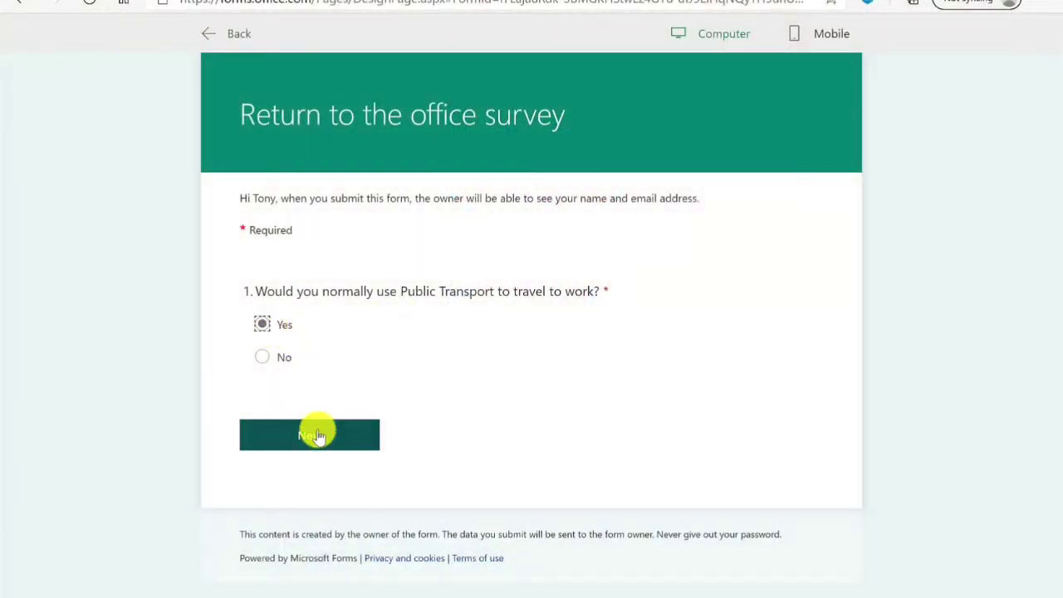
pyautogui.click(319, 437)
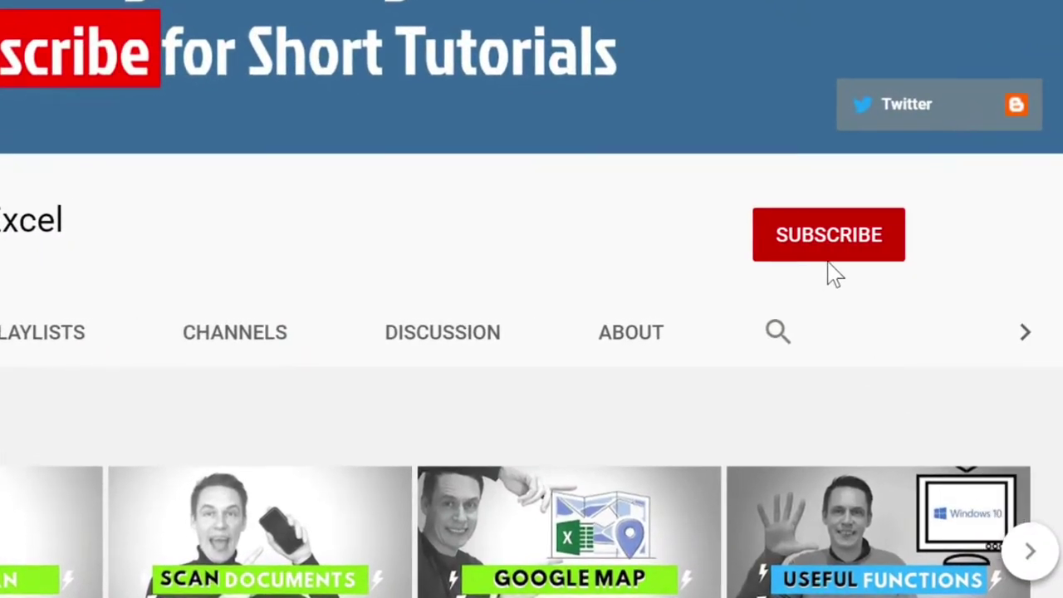
pyautogui.click(833, 249)
pyautogui.click(883, 239)
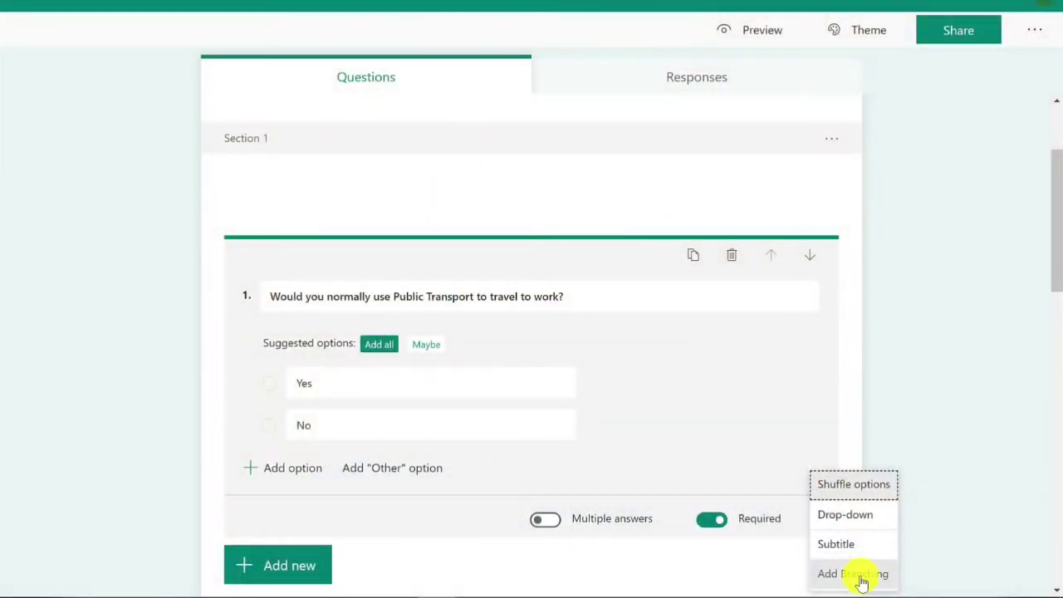
# - Add branching to question 1 and show the Go to destinations for the Yes answer
pyautogui.click(861, 579)
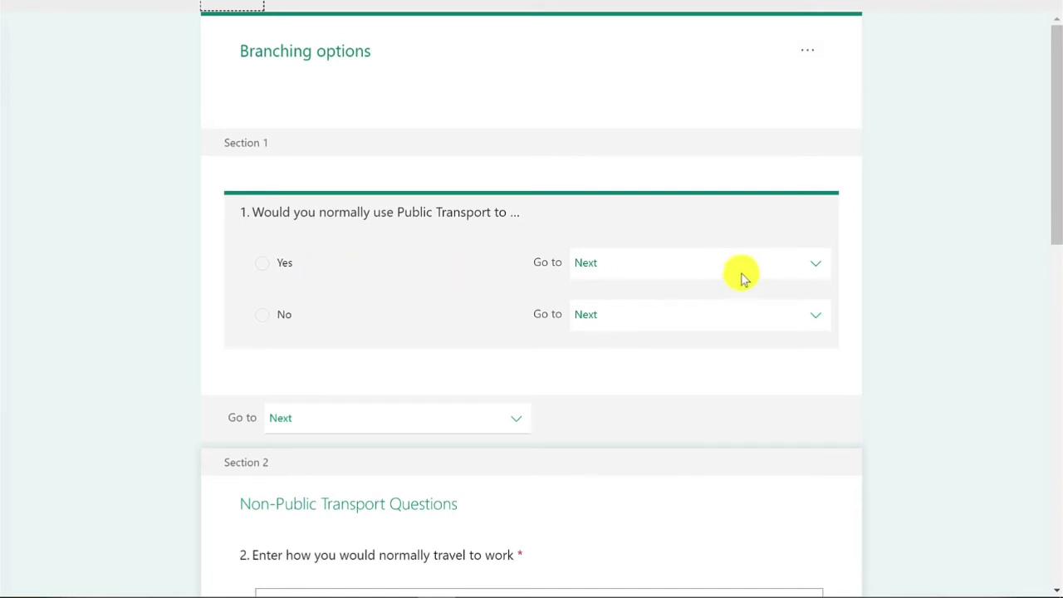
pyautogui.click(779, 266)
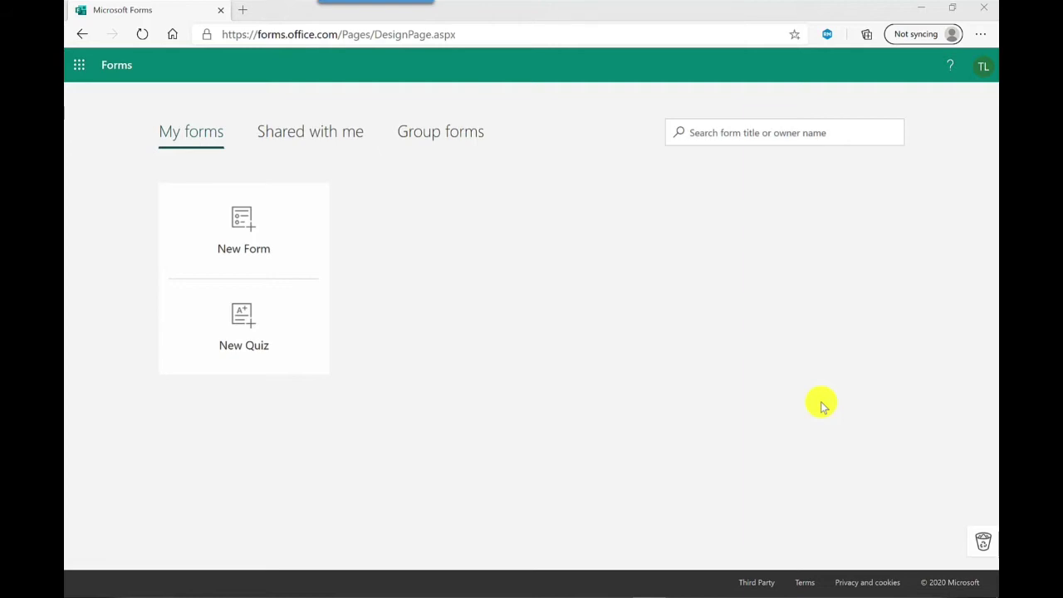
# - Create a new blank form titled 'Return to the office survey'
pyautogui.click(283, 251)
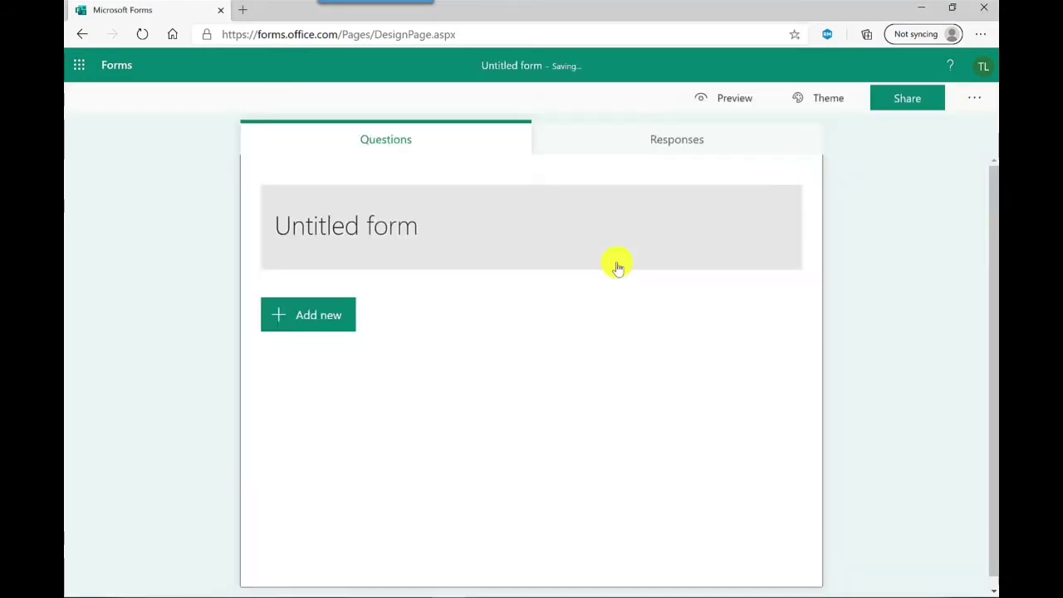
pyautogui.click(398, 232)
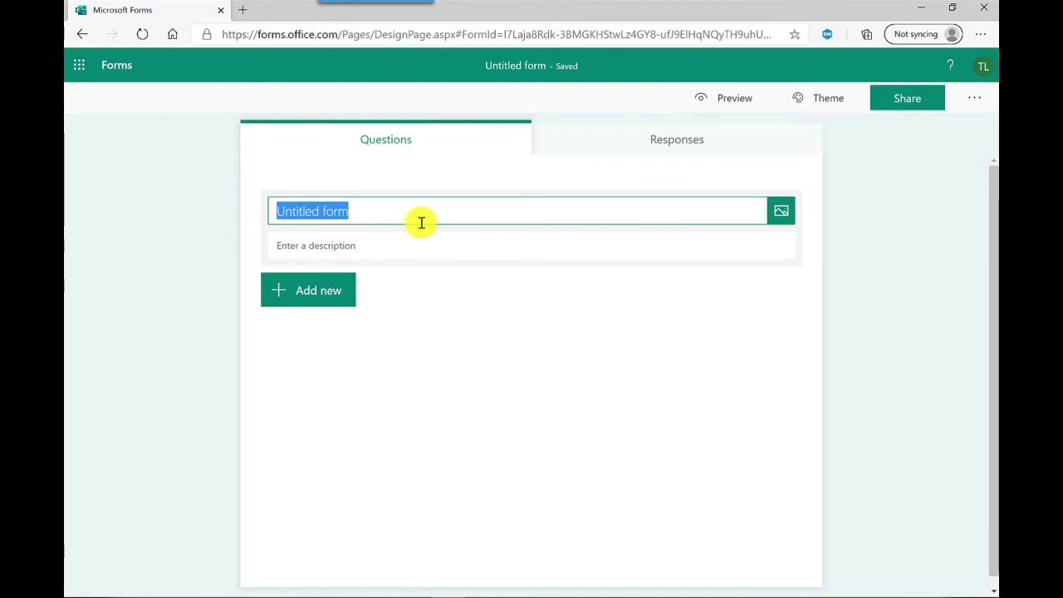
pyautogui.write('Return to the office survey')
pyautogui.click(363, 244)
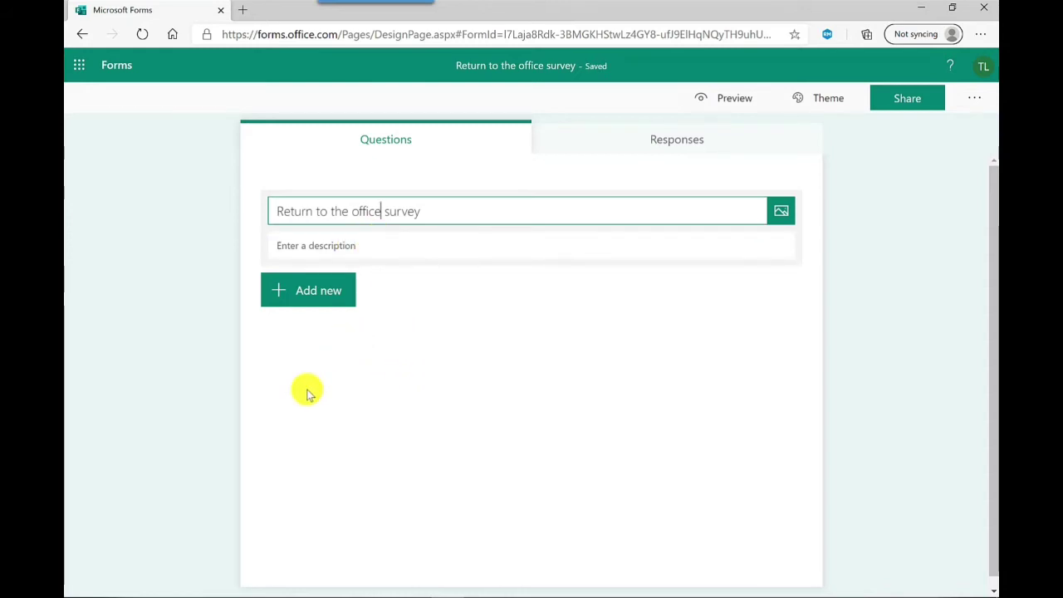
# - Add required choice question 'Would you normally use Public Transport to travel to work?' with Yes and No
pyautogui.click(305, 297)
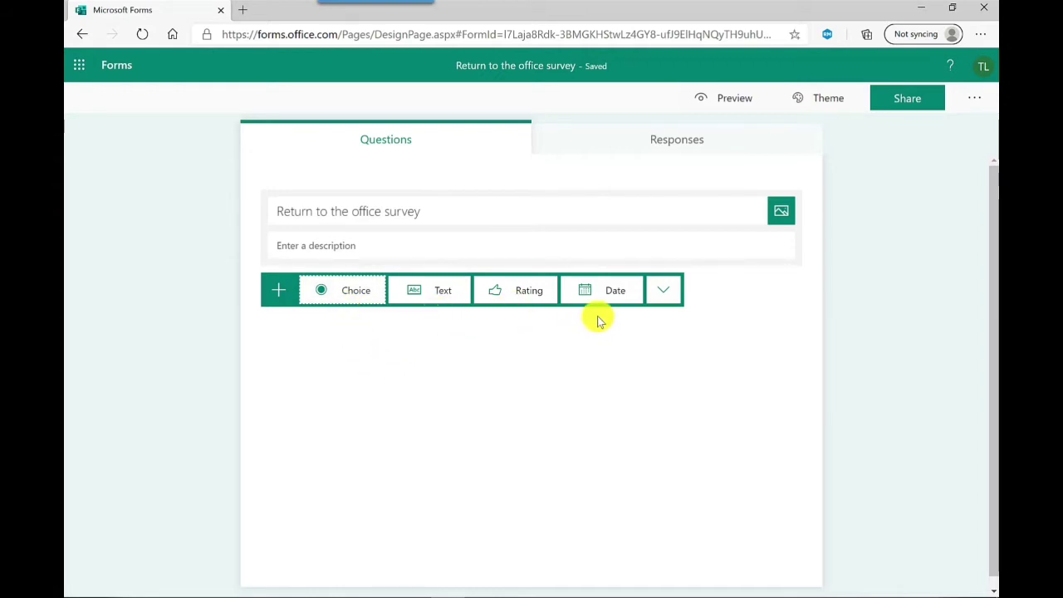
pyautogui.click(664, 301)
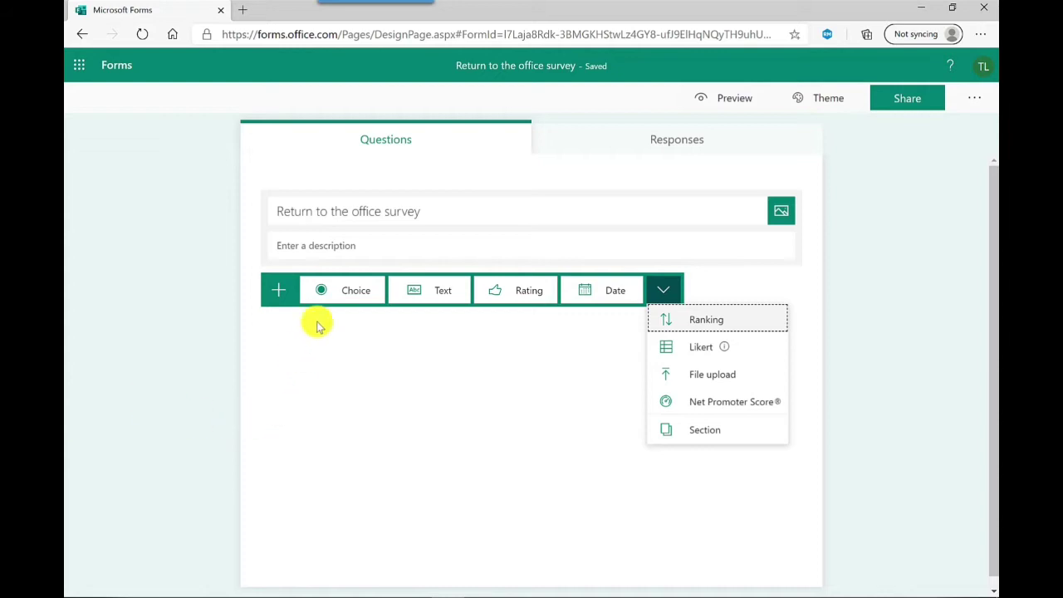
pyautogui.click(335, 302)
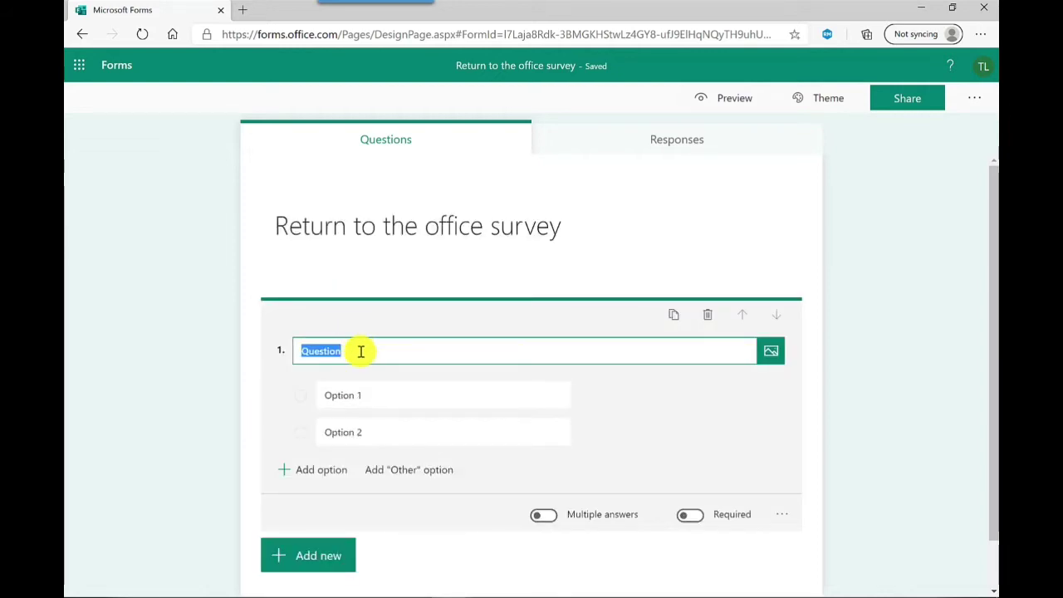
pyautogui.write('Woul')
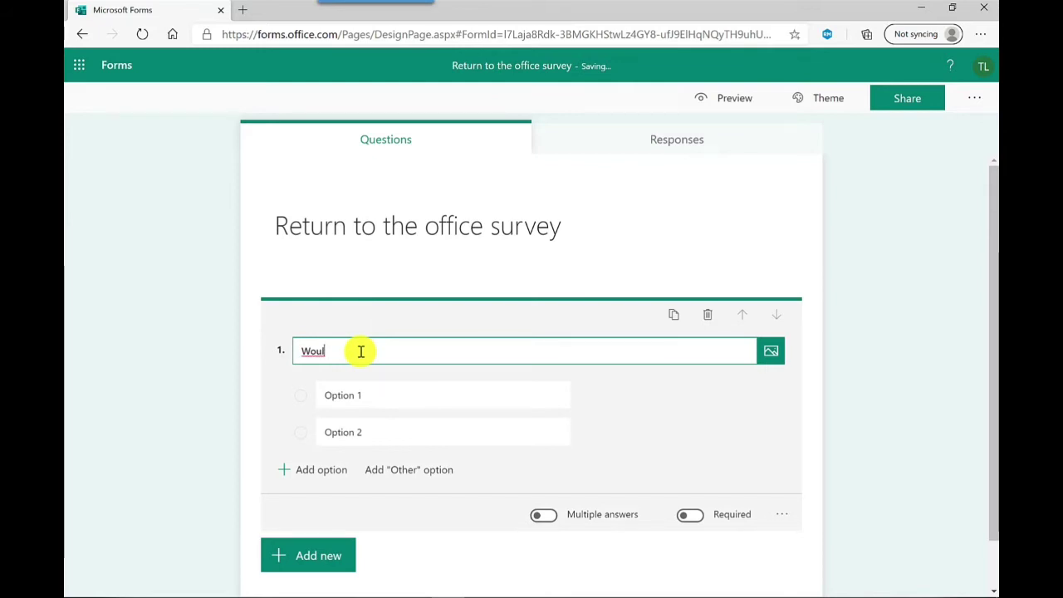
pyautogui.write('d you normally use Public Transport to travel to work?')
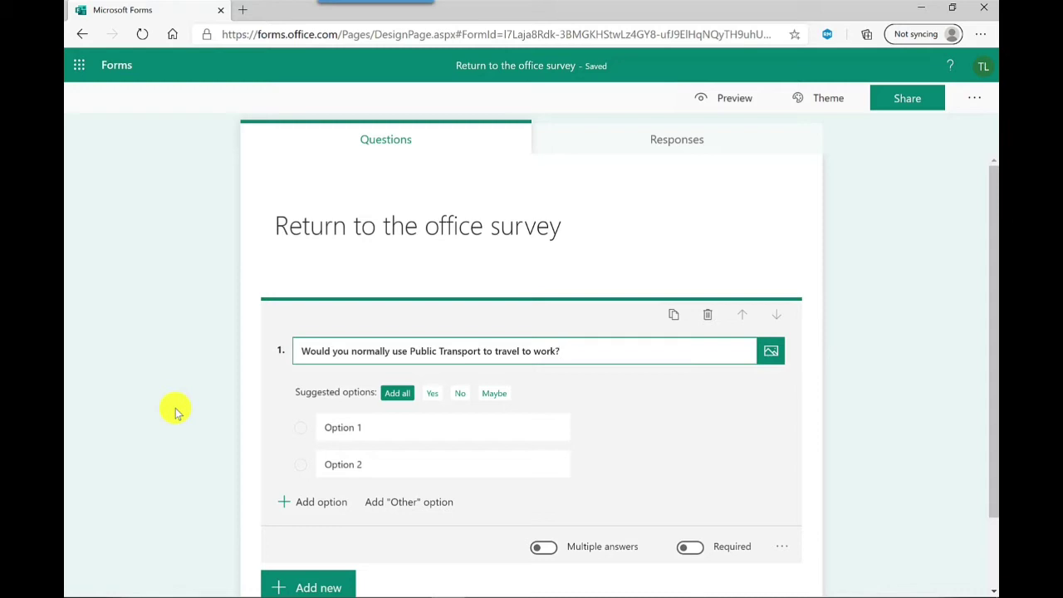
pyautogui.click(438, 401)
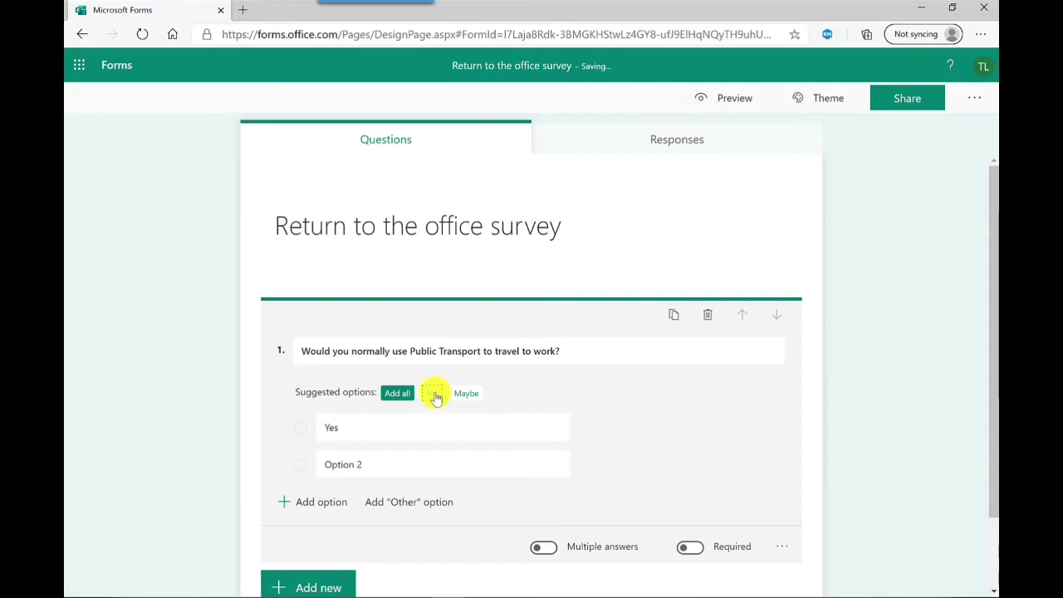
pyautogui.click(435, 397)
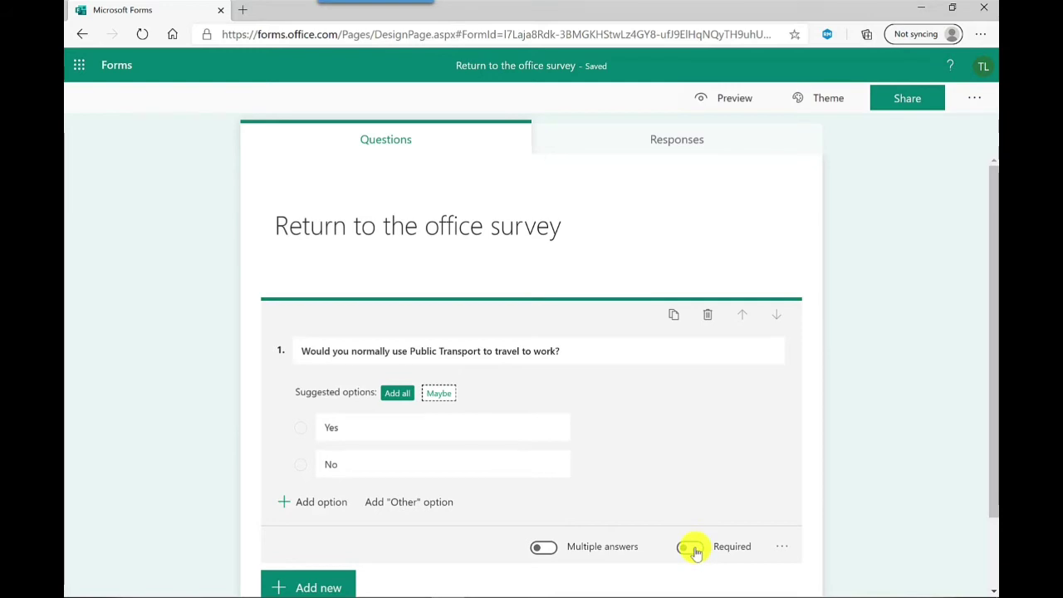
pyautogui.click(694, 548)
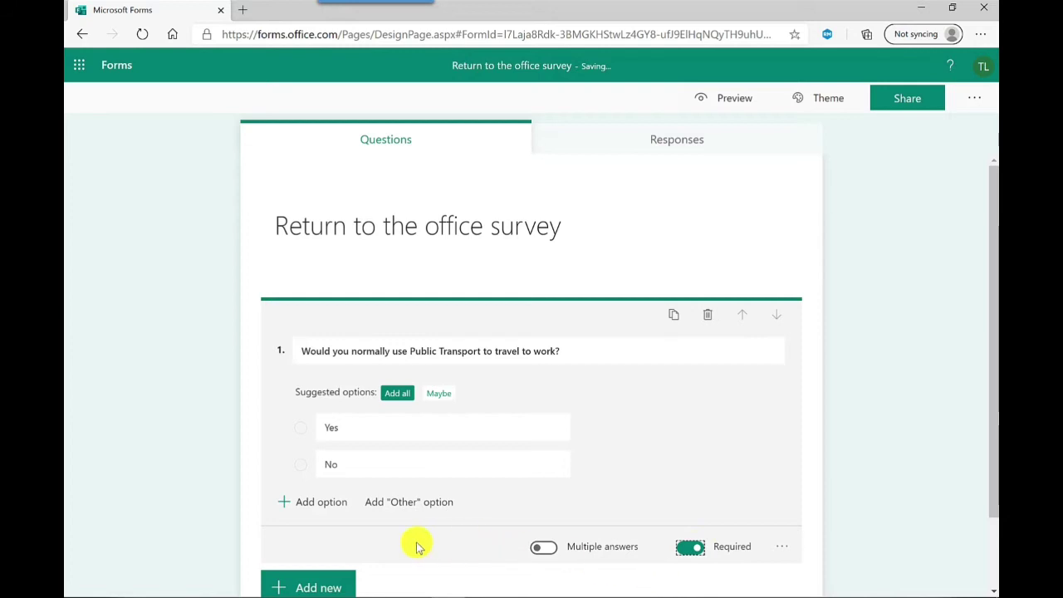
pyautogui.scroll(-1, 321, 540)
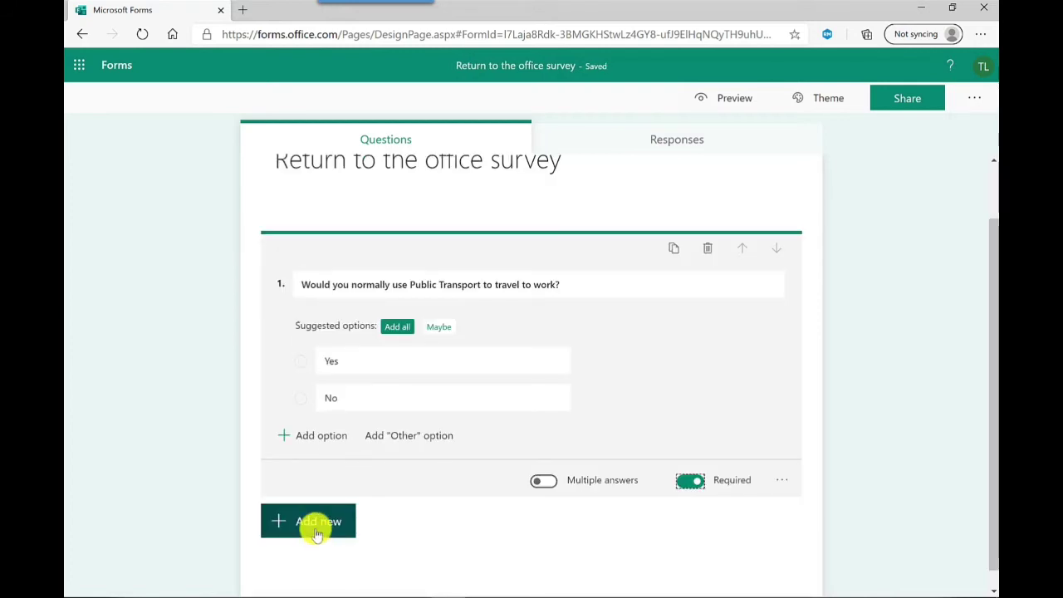
# - Add Section 2 titled 'Non-Public Transport Questions'
pyautogui.click(316, 532)
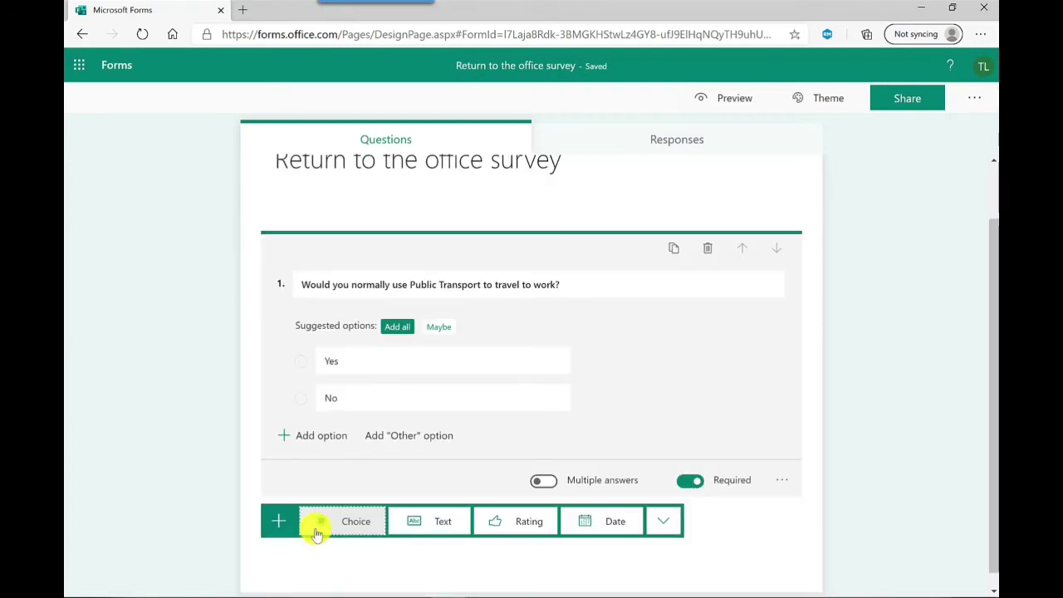
pyautogui.click(666, 525)
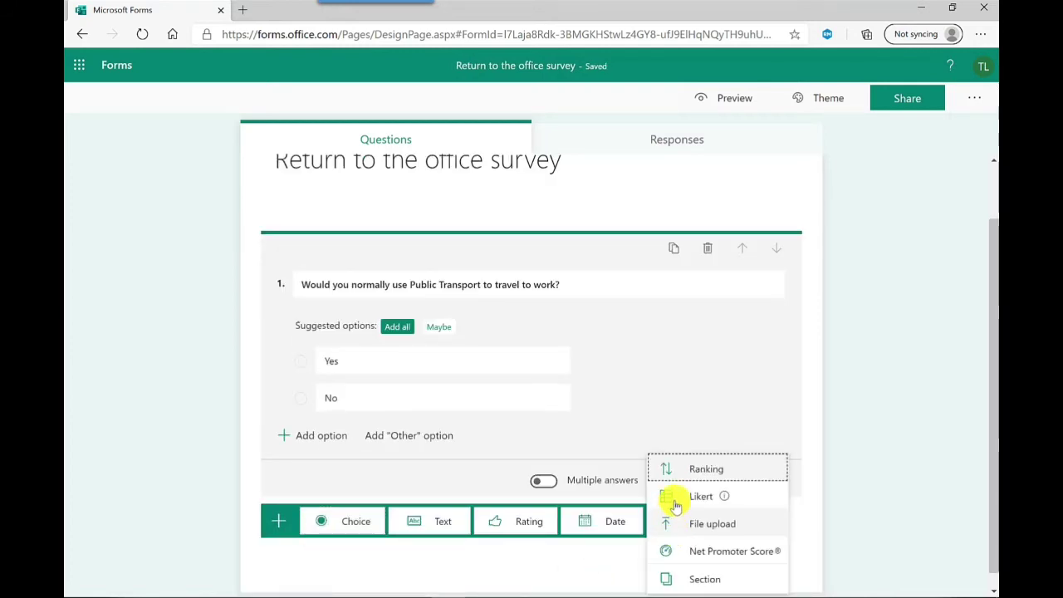
pyautogui.click(705, 582)
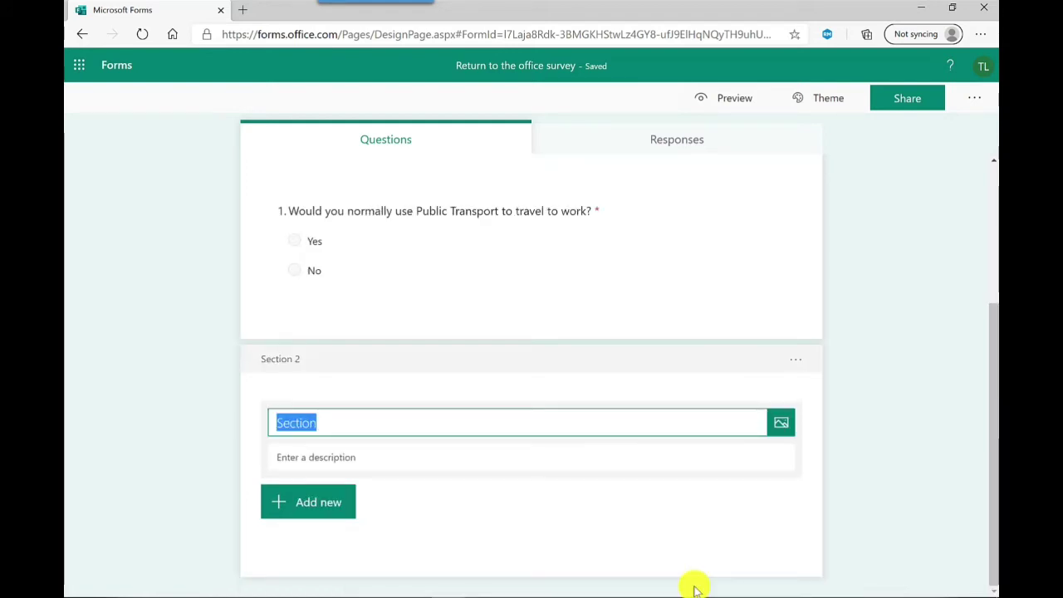
pyautogui.write('Non-Public Transport Questions')
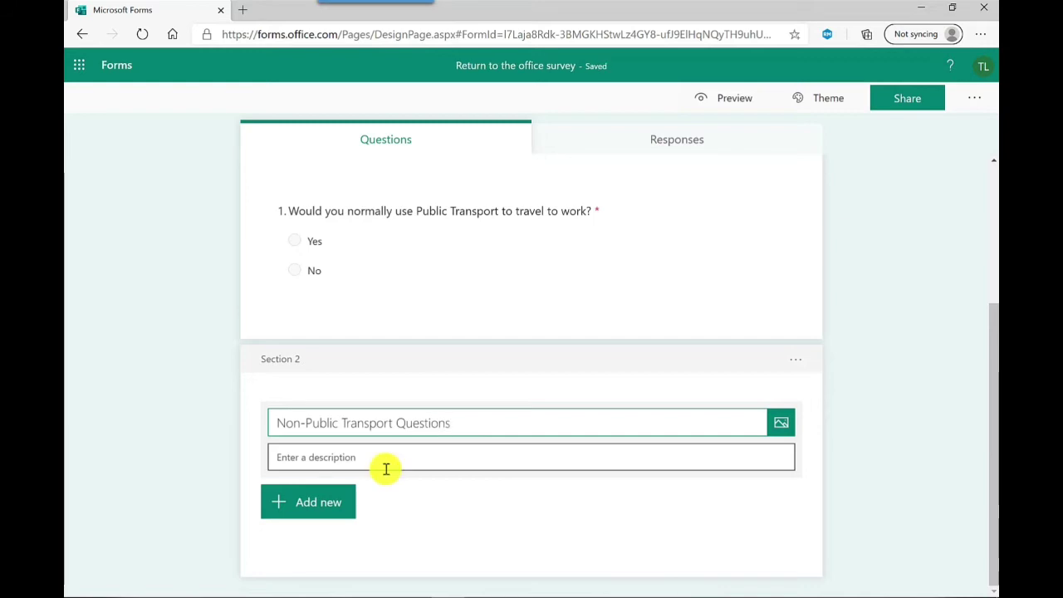
# - Add required text question 'Enter how you would normally travel to work' to Section 2
pyautogui.click(325, 511)
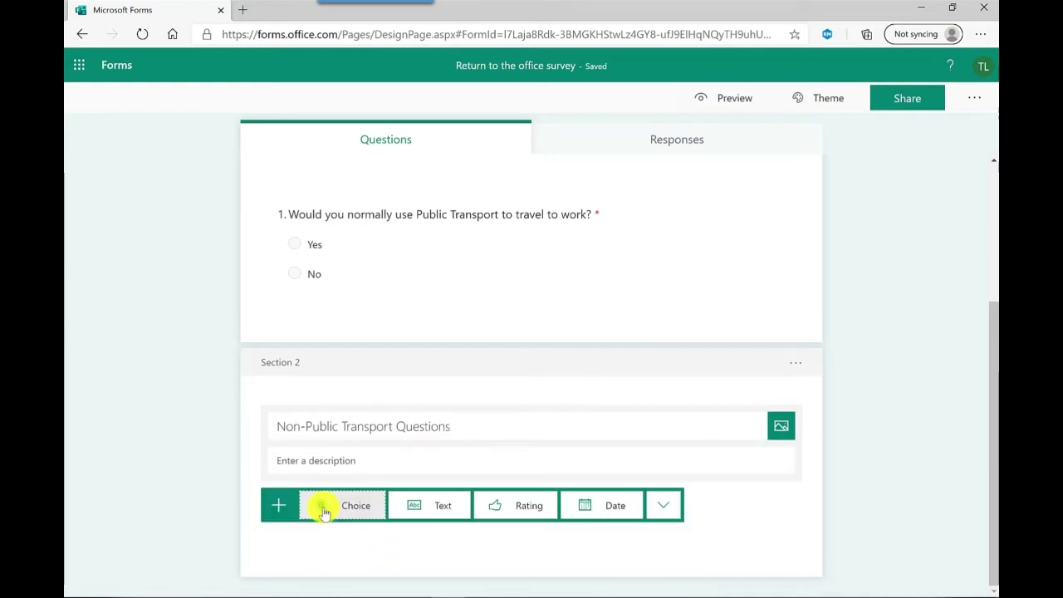
pyautogui.click(441, 514)
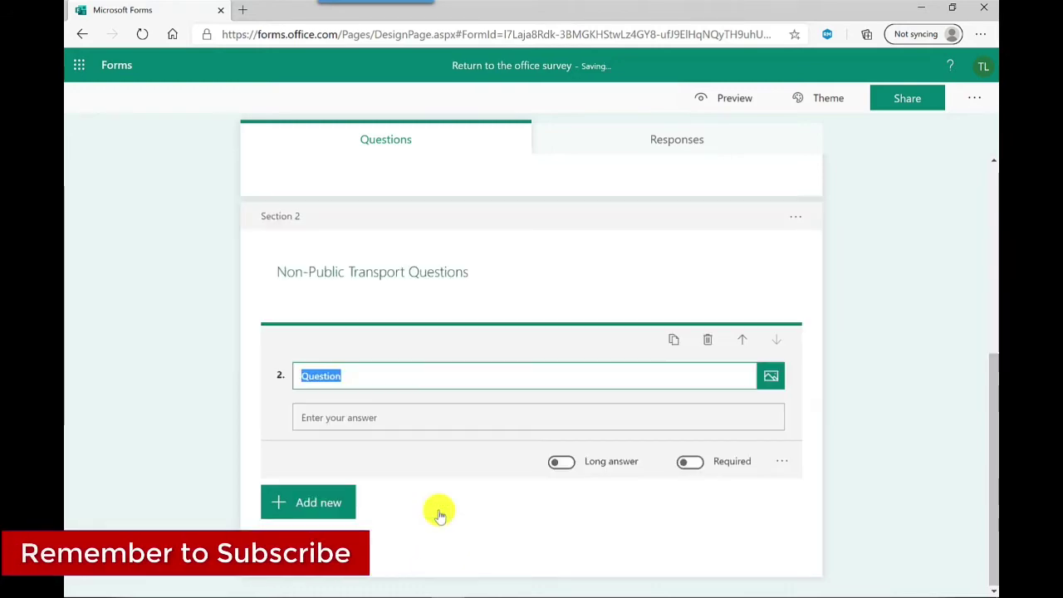
pyautogui.write('Enter how you would normally travel to work')
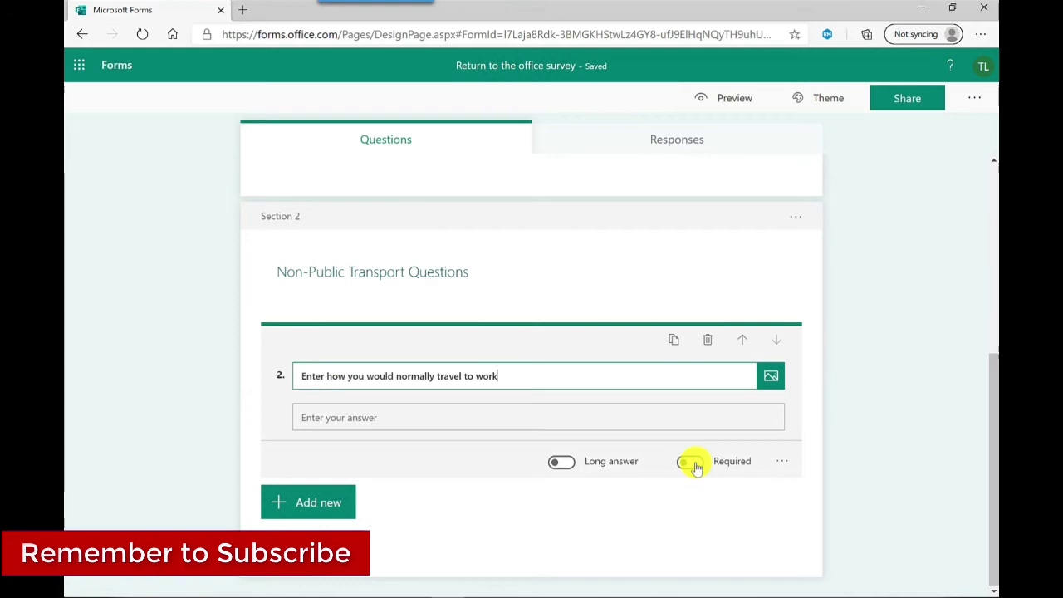
pyautogui.click(690, 462)
# - Add Section 3 titled 'Public Transport Questions'
pyautogui.click(331, 507)
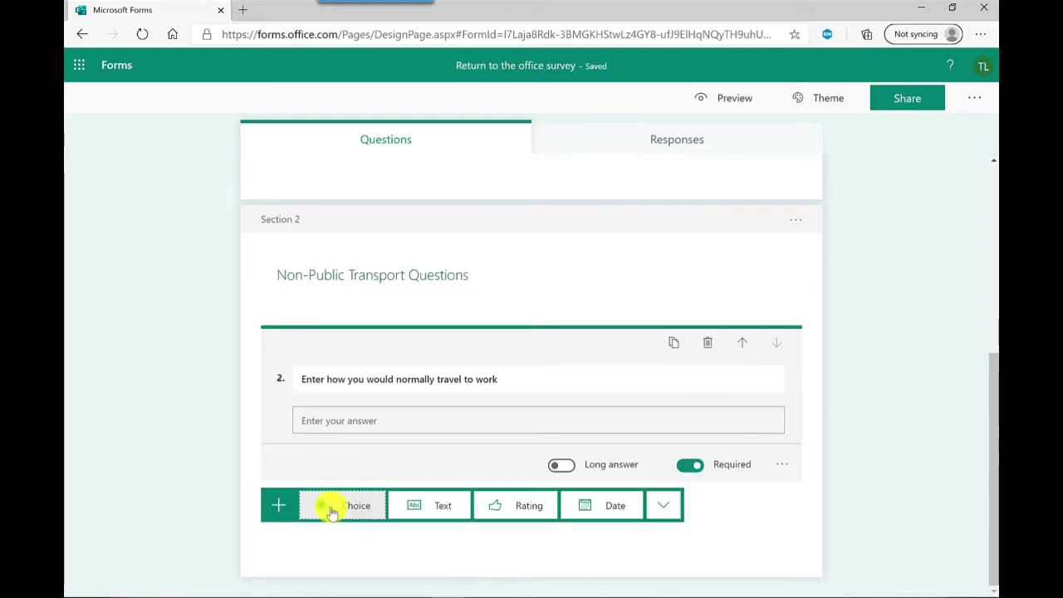
pyautogui.click(662, 511)
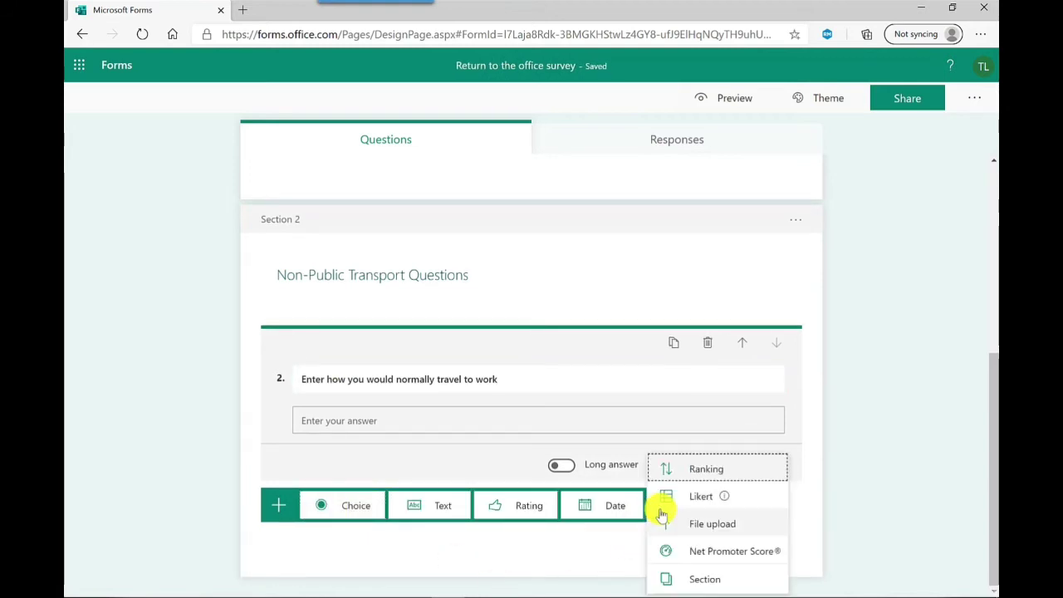
pyautogui.click(705, 586)
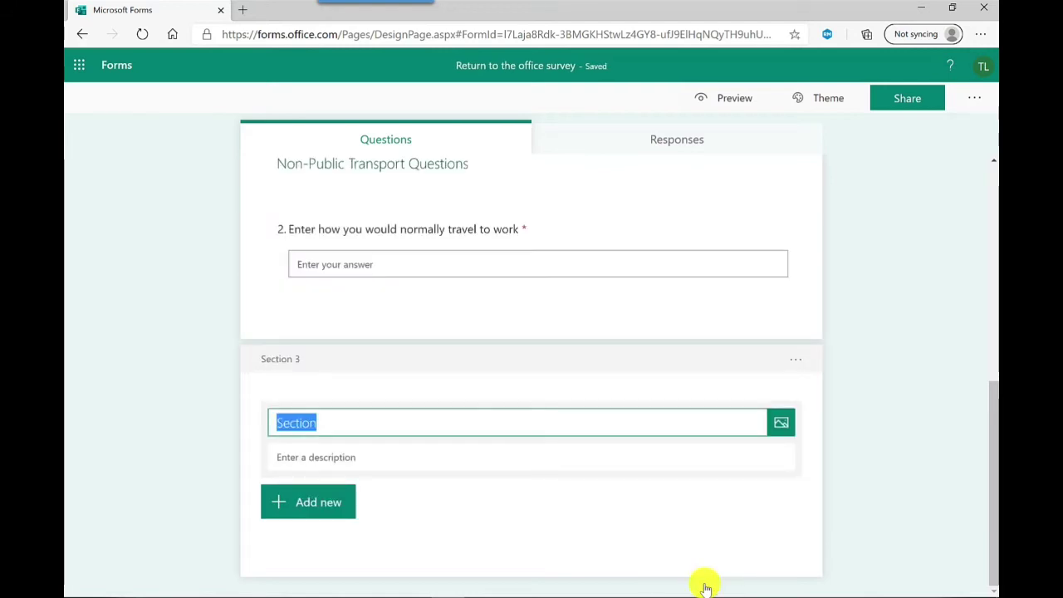
pyautogui.write('Public Transport Questions')
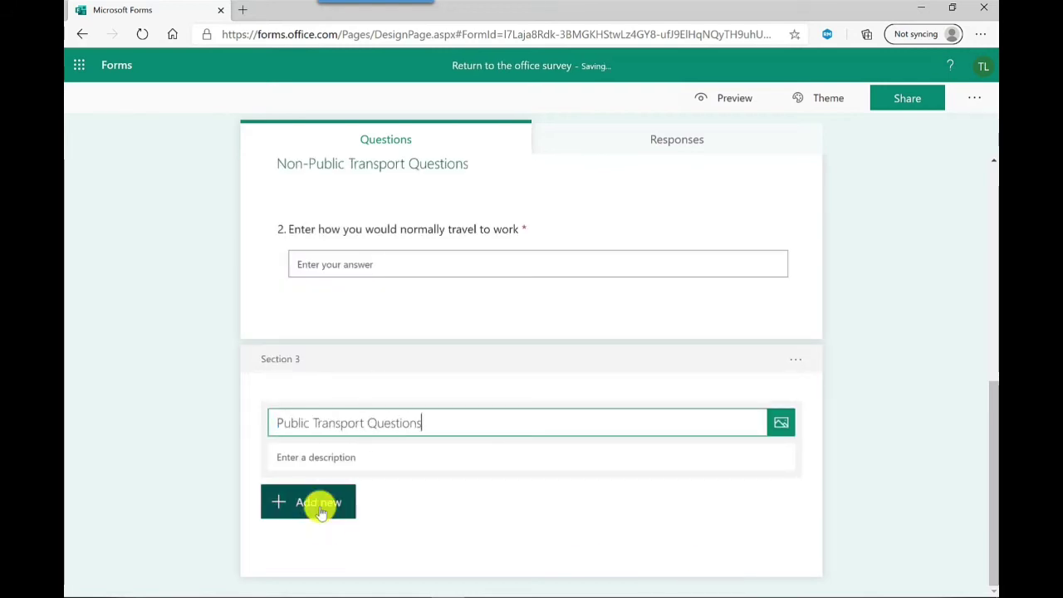
# - Add required multiple-answer question 'What Public Transport do you use to travel to work?' with Bus, London Underground, National Rail, Other
pyautogui.click(308, 502)
pyautogui.click(357, 509)
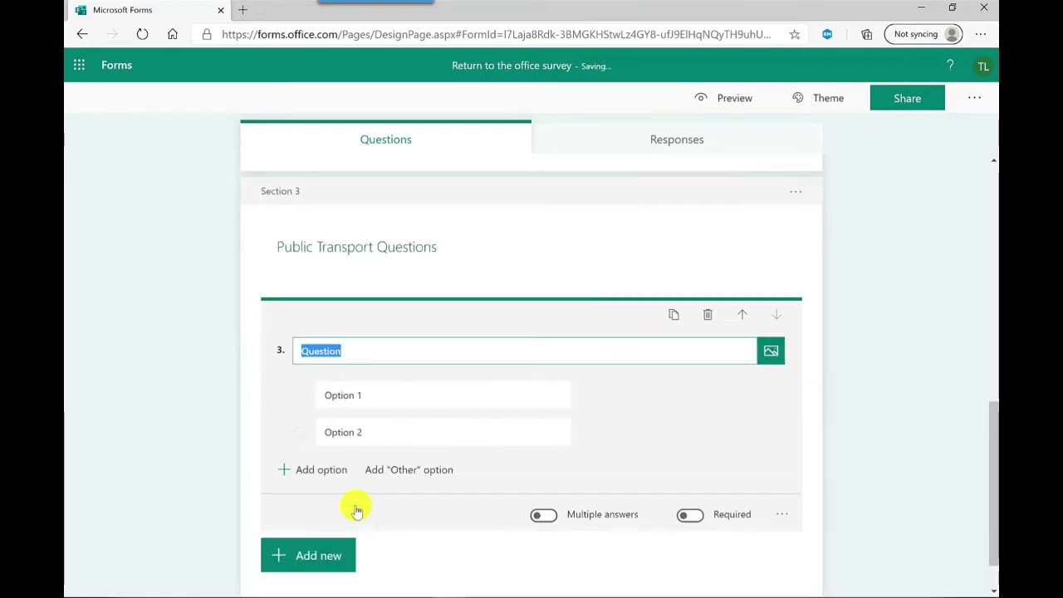
pyautogui.write('What Public Transport do you use to travel to work?')
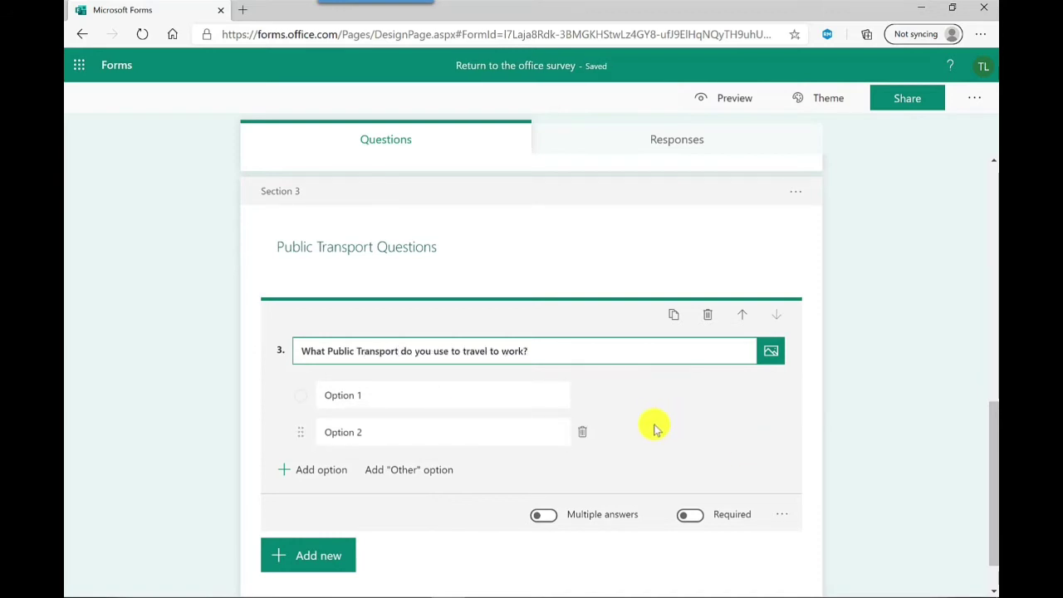
pyautogui.click(381, 394)
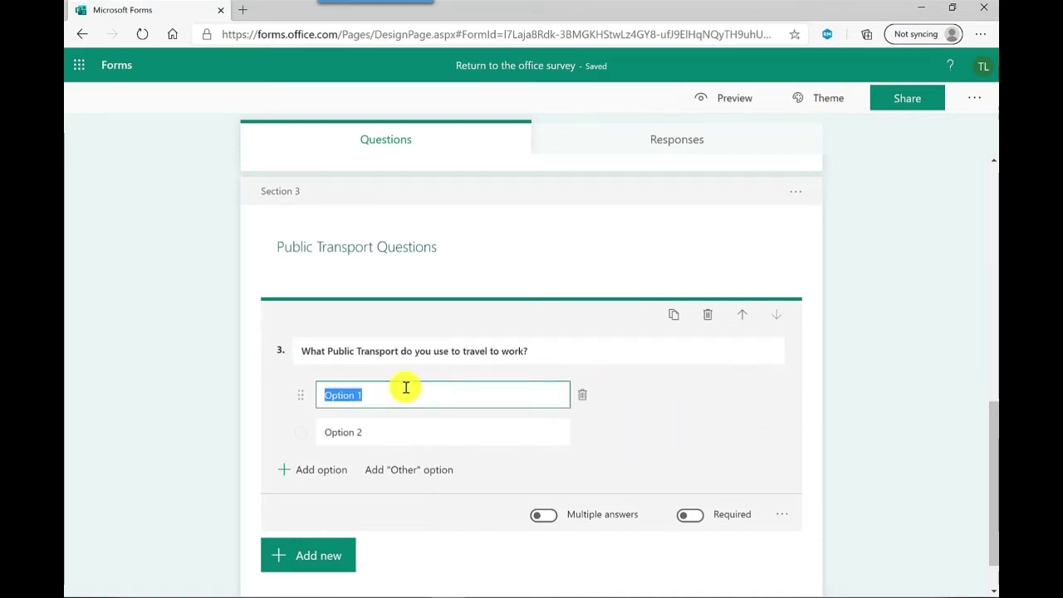
pyautogui.write('Bus')
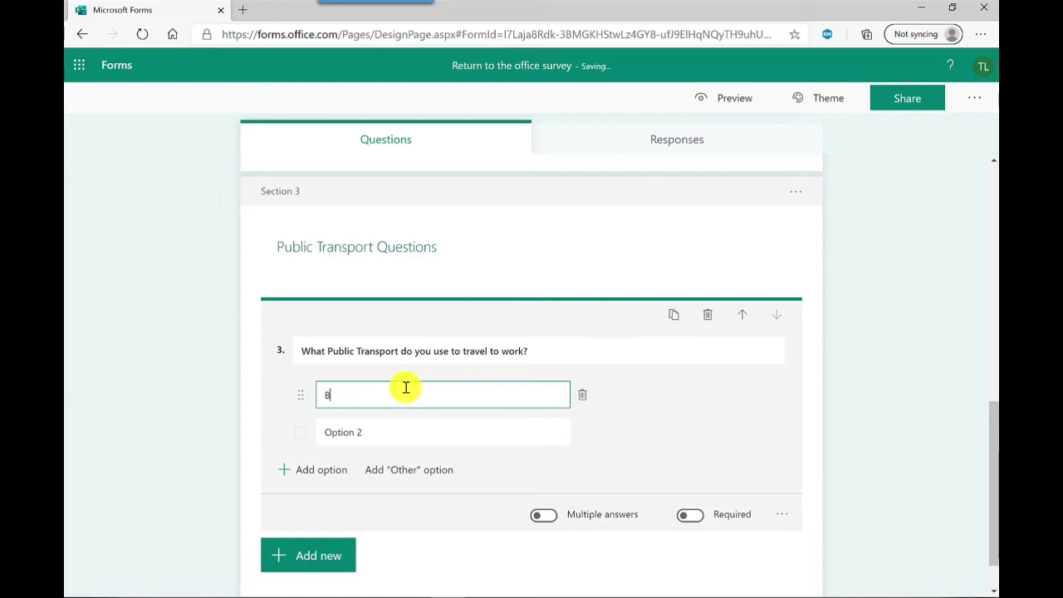
pyautogui.click(314, 474)
pyautogui.write('National Rail')
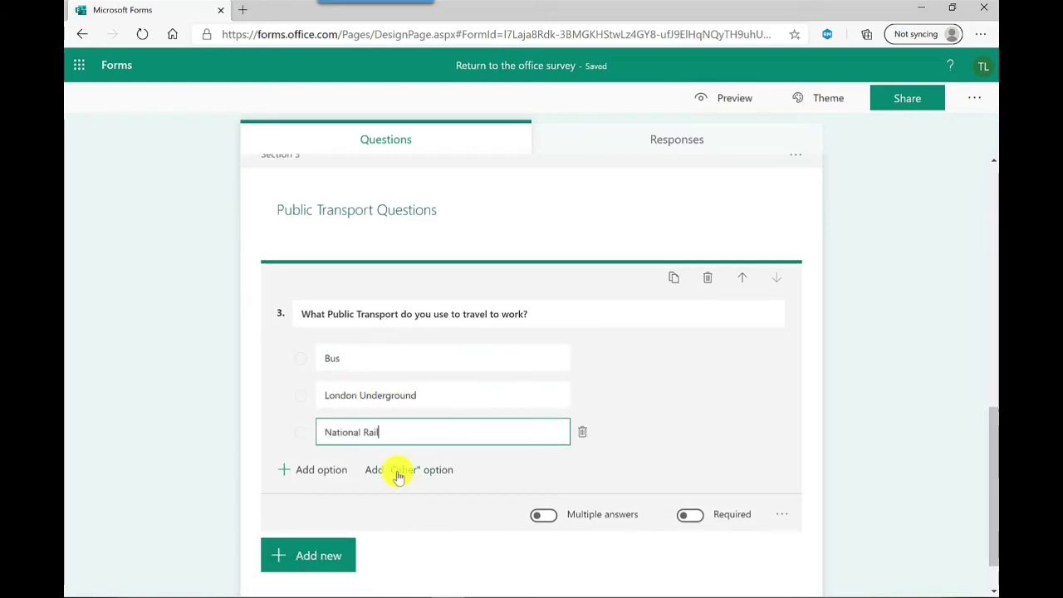
pyautogui.click(399, 475)
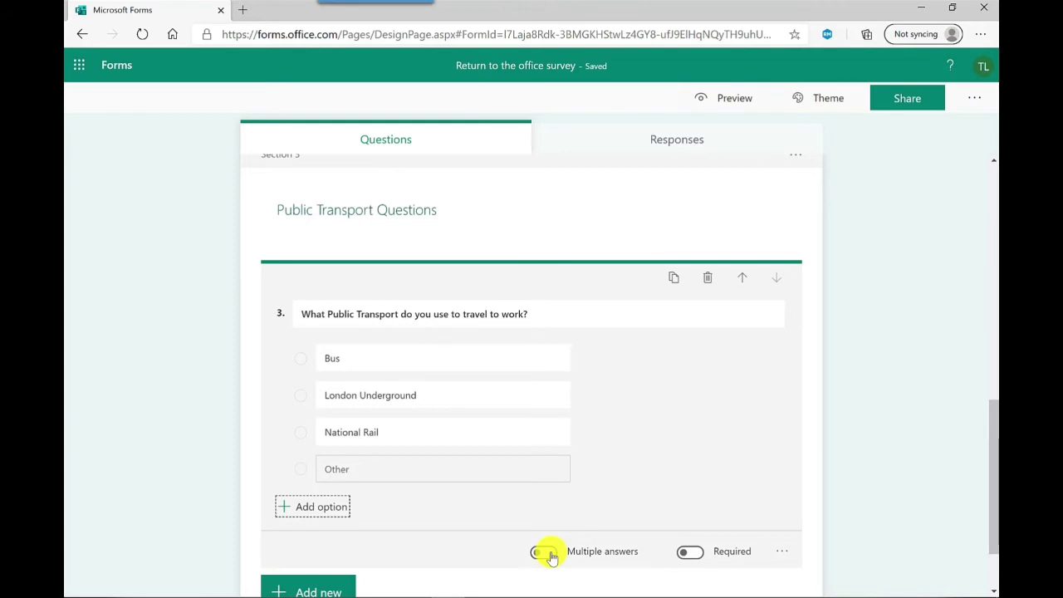
pyautogui.click(546, 553)
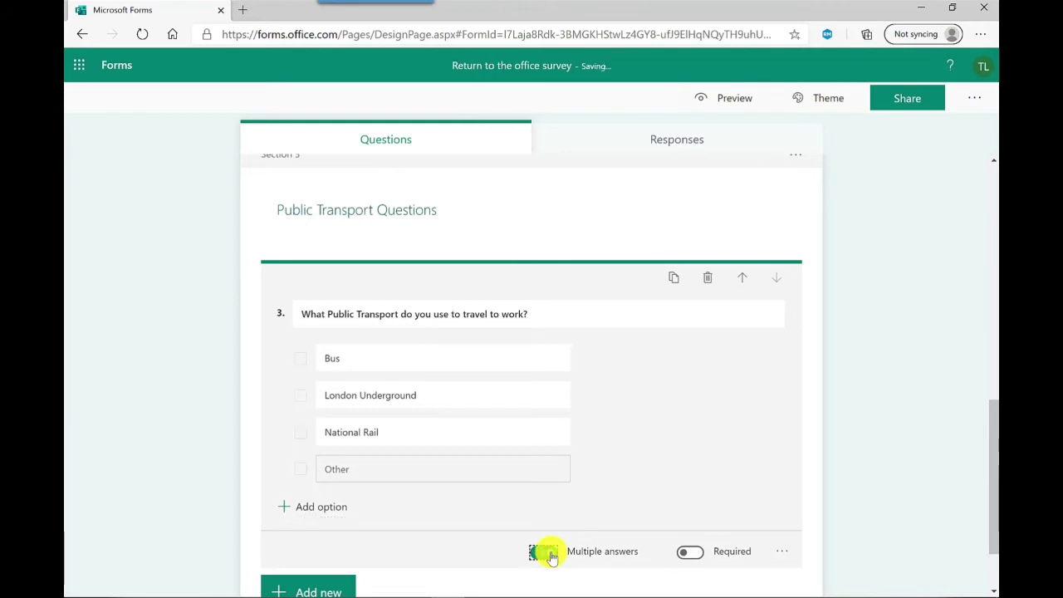
pyautogui.click(694, 555)
# - Insert a new Section 4 below question 3
pyautogui.scroll(-1, 415, 482)
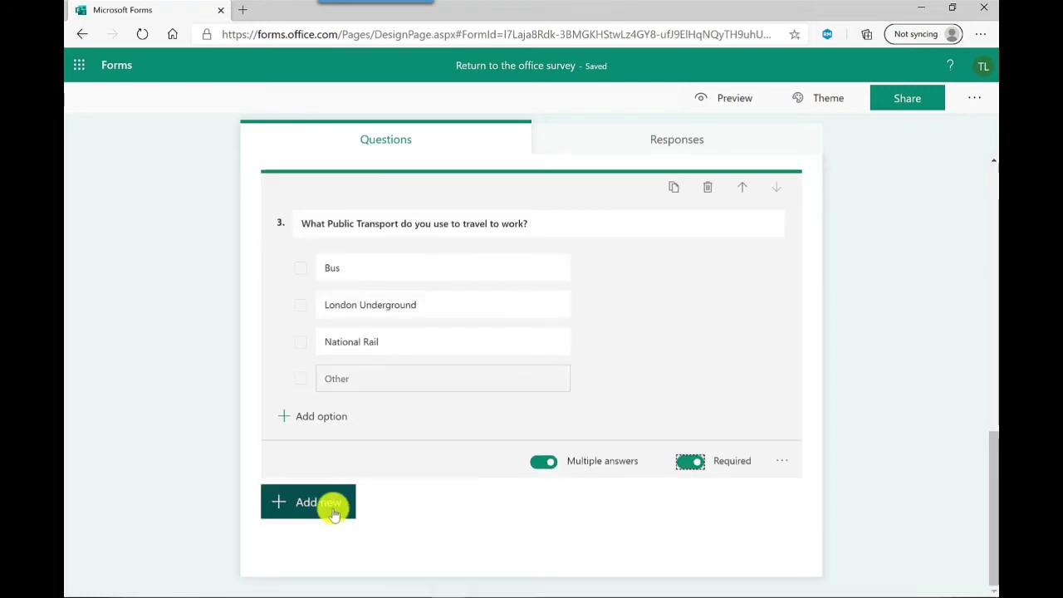
pyautogui.click(333, 515)
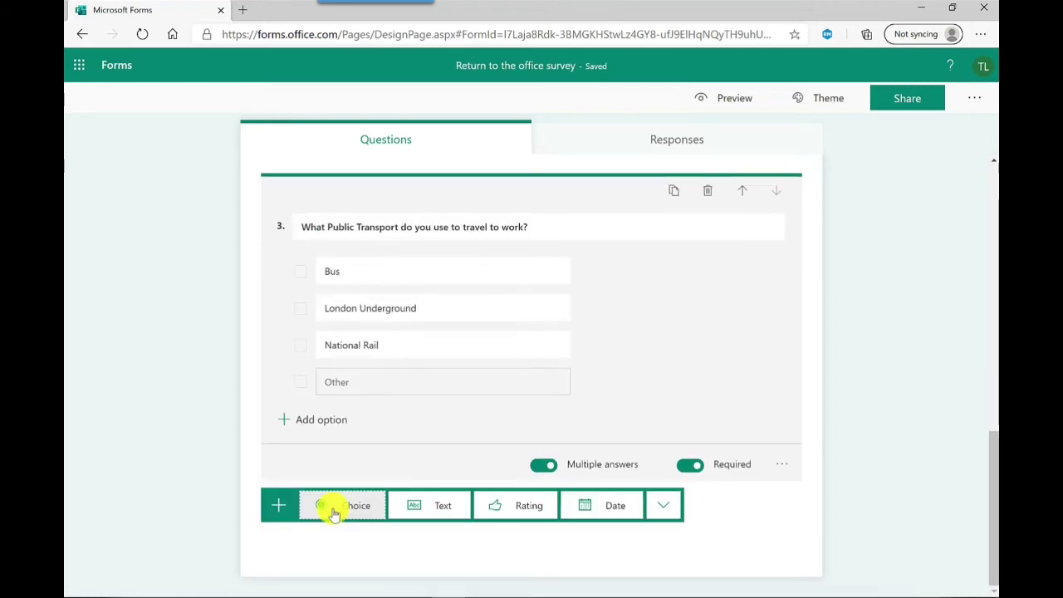
pyautogui.click(670, 511)
pyautogui.click(690, 570)
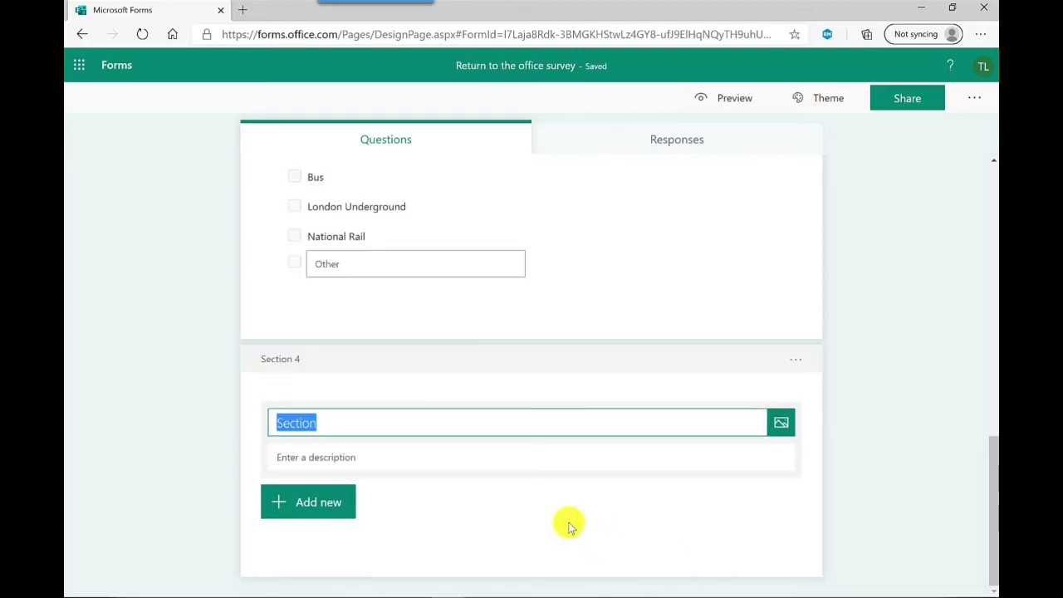
# - Title Section 4 'Additional Questions' and add rating question 'How safe do you feel about returning to the office'
pyautogui.write('Additional Questions')
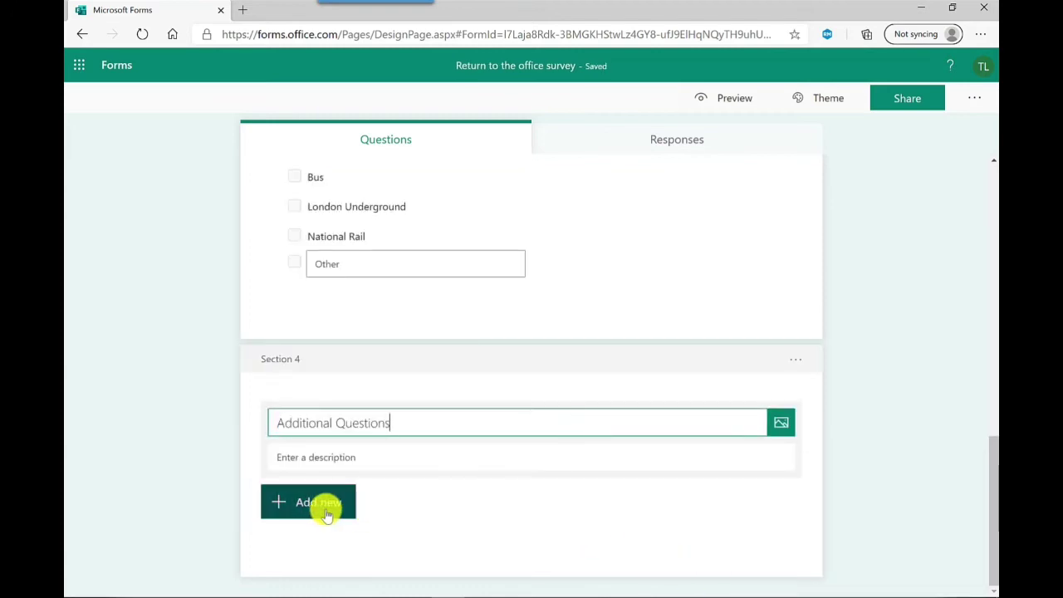
pyautogui.click(324, 512)
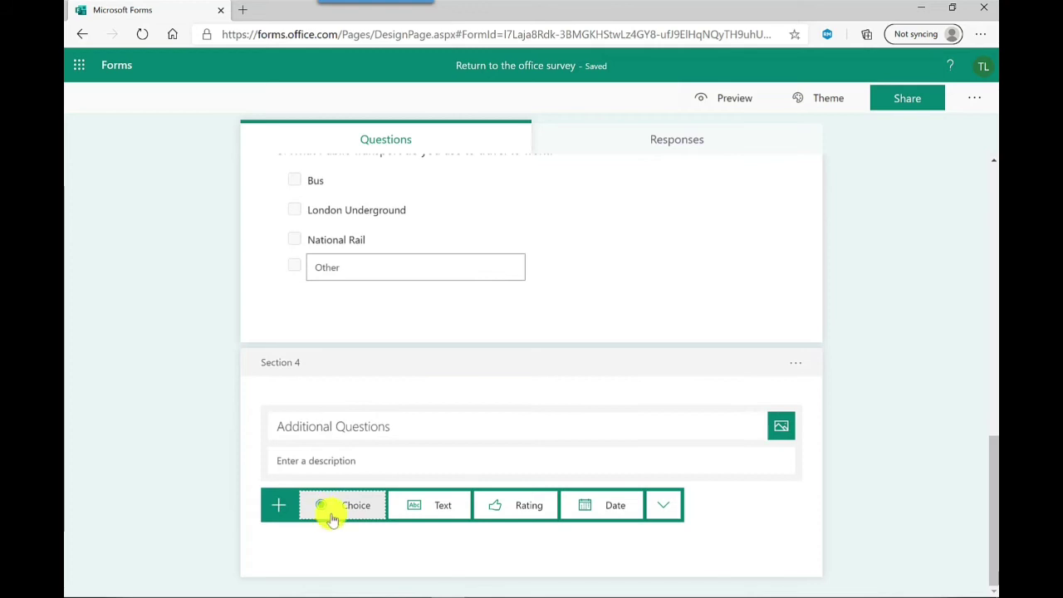
pyautogui.click(513, 517)
pyautogui.press('BackSpace')
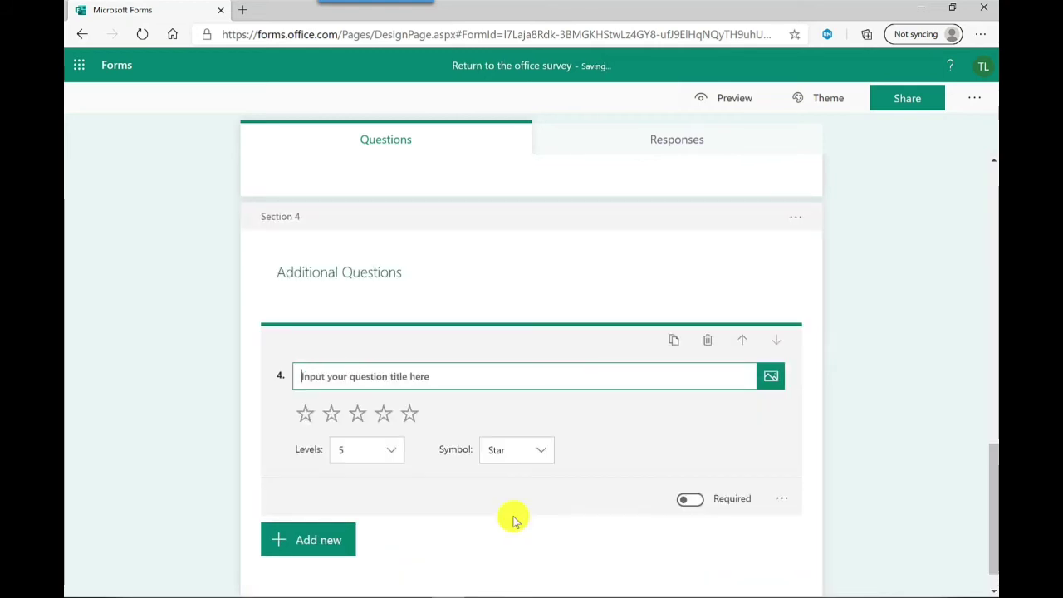
pyautogui.write('How safe do you feel about returning to the office?')
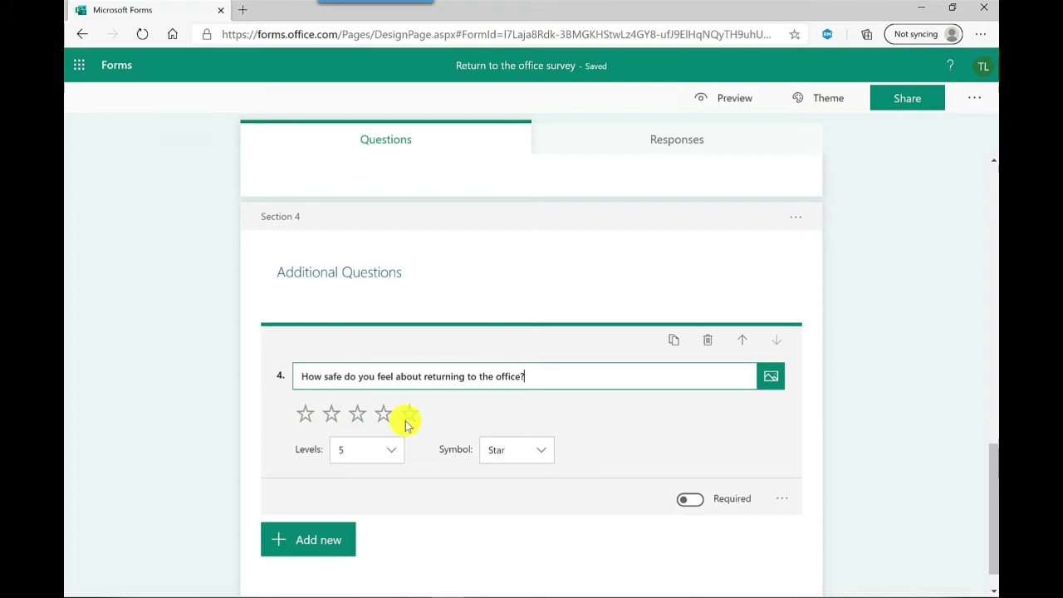
# - Set the rating to Number symbols with 10 levels and preview the form
pyautogui.click(520, 451)
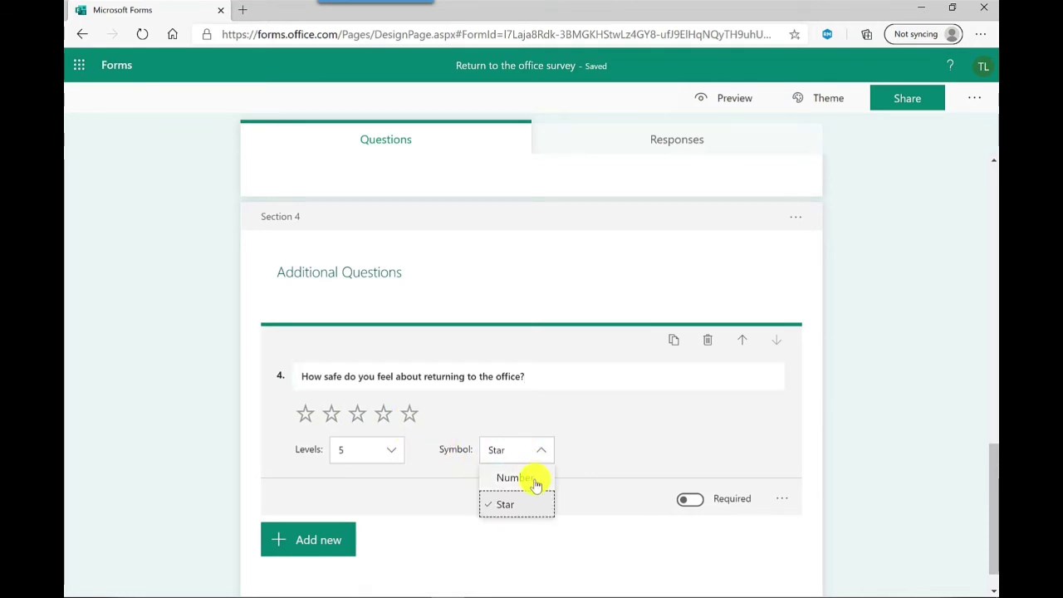
pyautogui.click(510, 479)
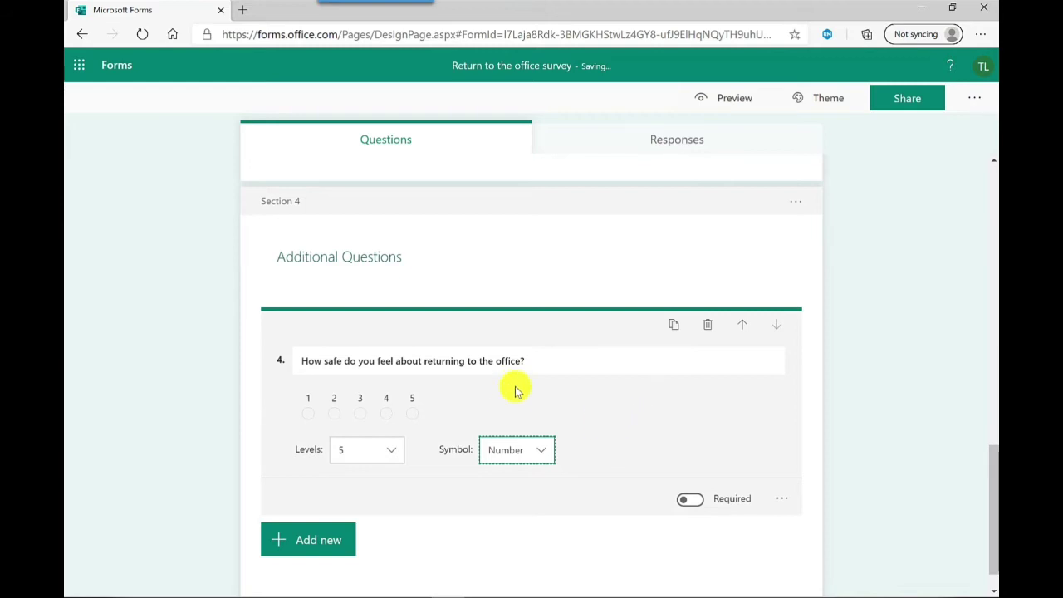
pyautogui.click(390, 451)
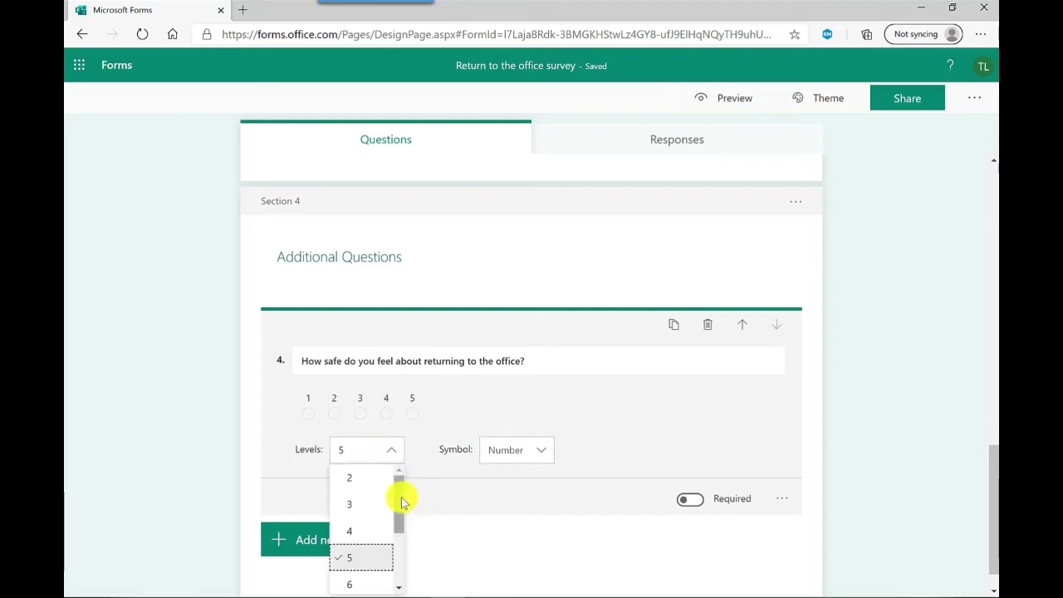
pyautogui.scroll(-1, 407, 519)
pyautogui.moveTo(407, 519); pyautogui.dragTo(408, 565)
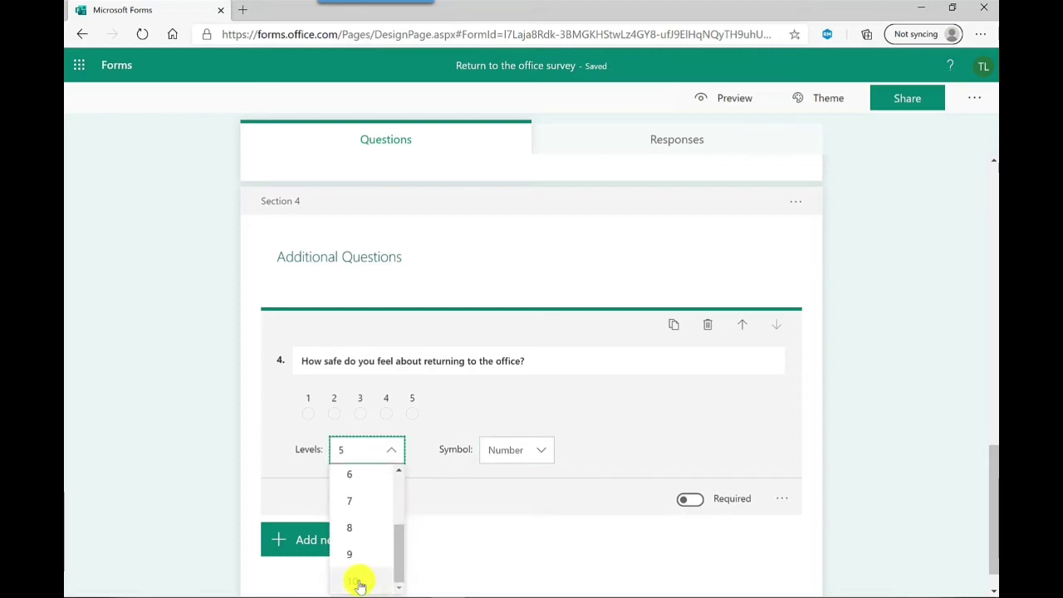
pyautogui.click(358, 582)
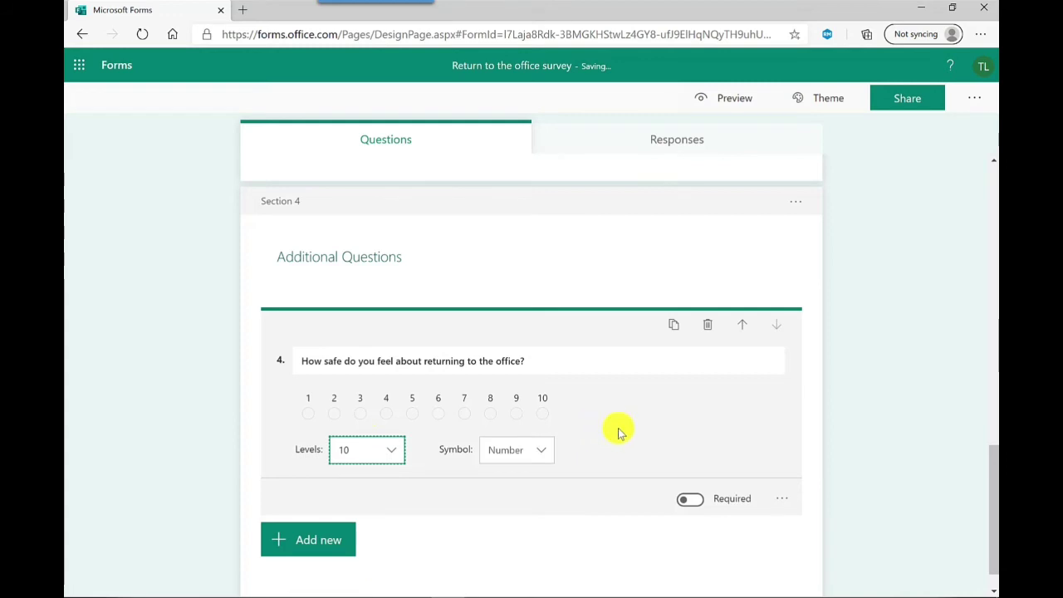
pyautogui.click(733, 103)
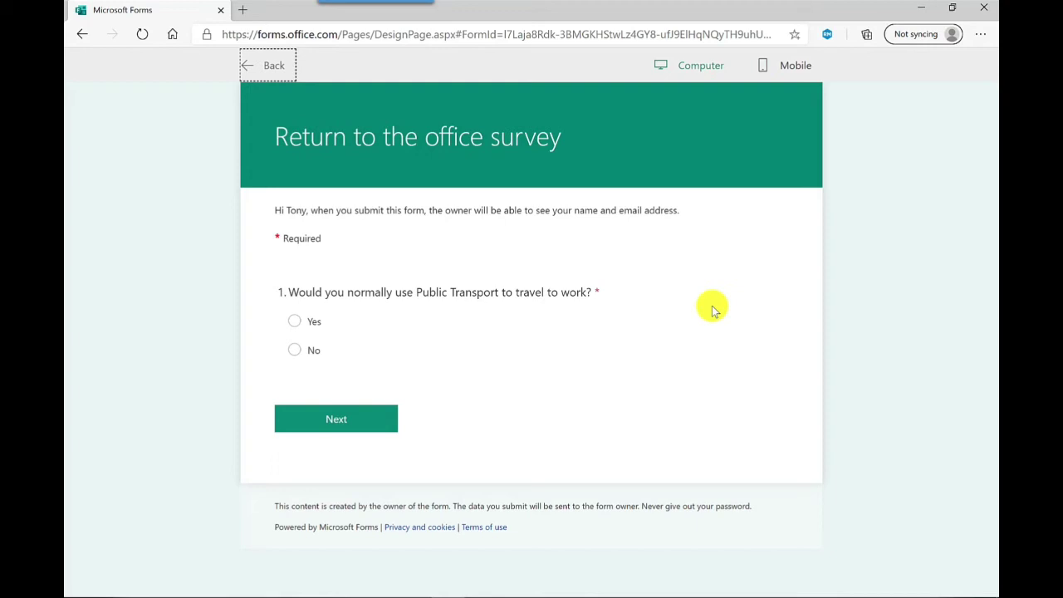
pyautogui.click(265, 67)
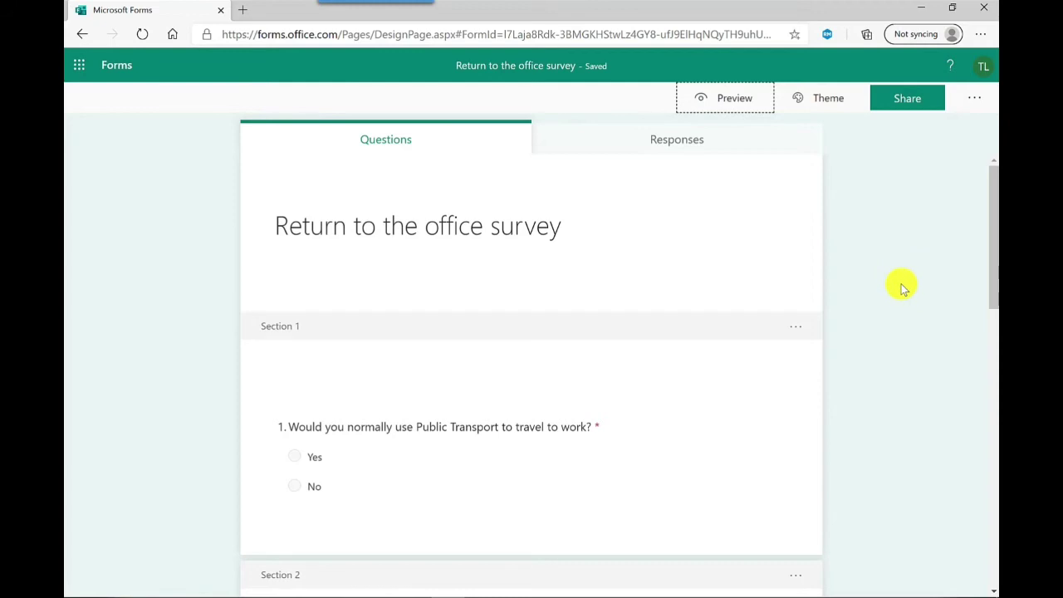
# - Choose Add Branching from question 1's More settings menu
pyautogui.scroll(-3, 902, 289)
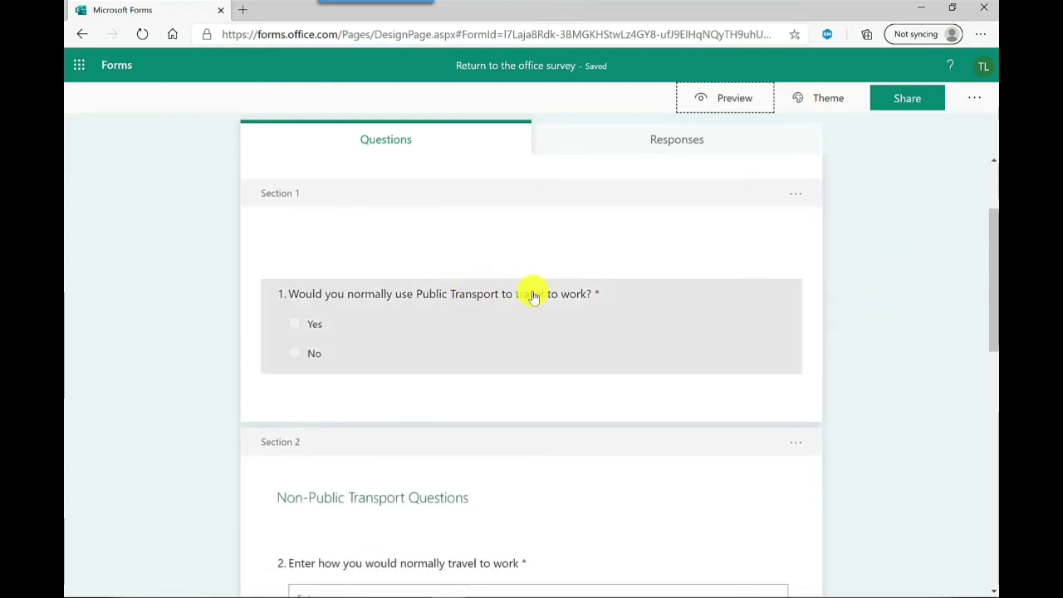
pyautogui.click(553, 309)
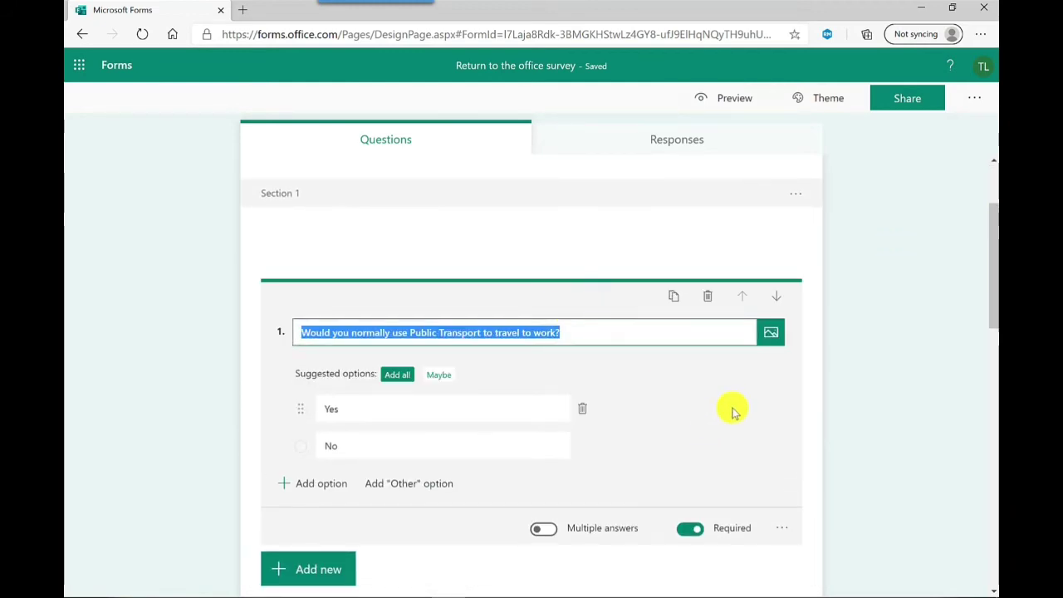
pyautogui.click(787, 532)
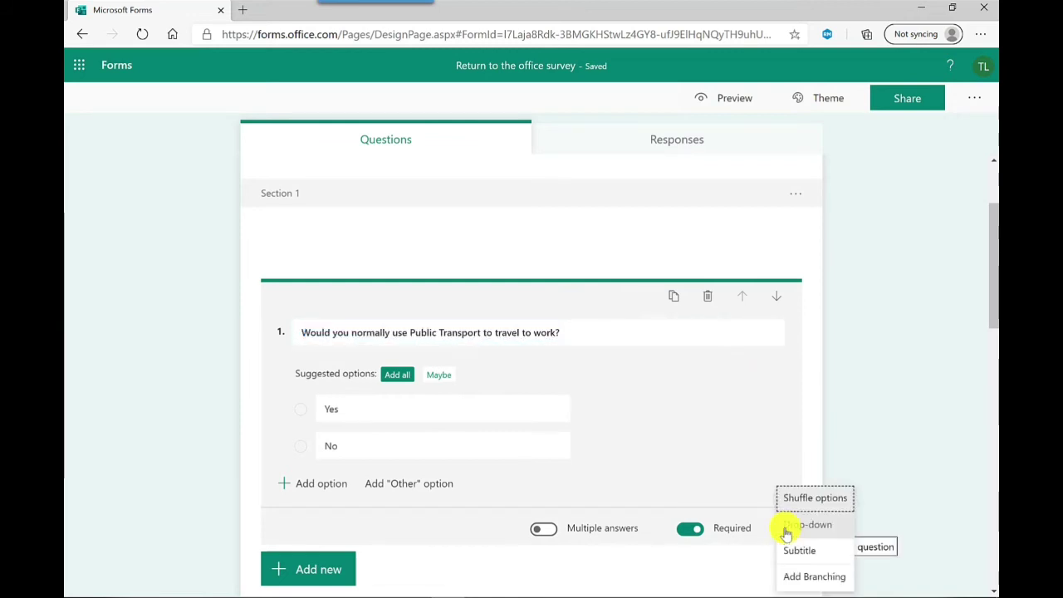
pyautogui.click(819, 579)
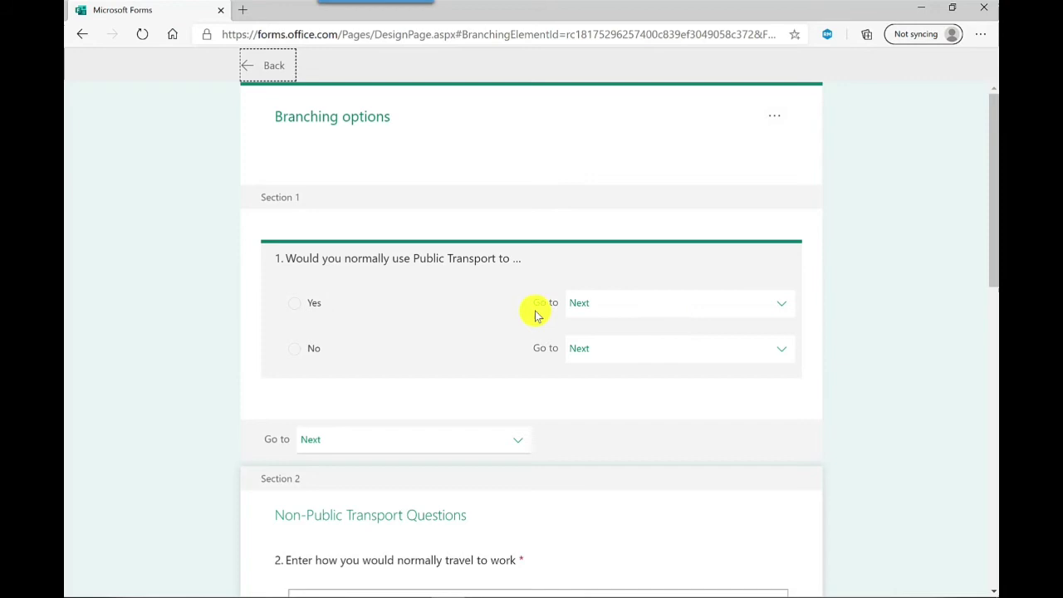
# - Branch question 1 so Yes goes to Section 3 and No goes to Section 2
pyautogui.click(751, 309)
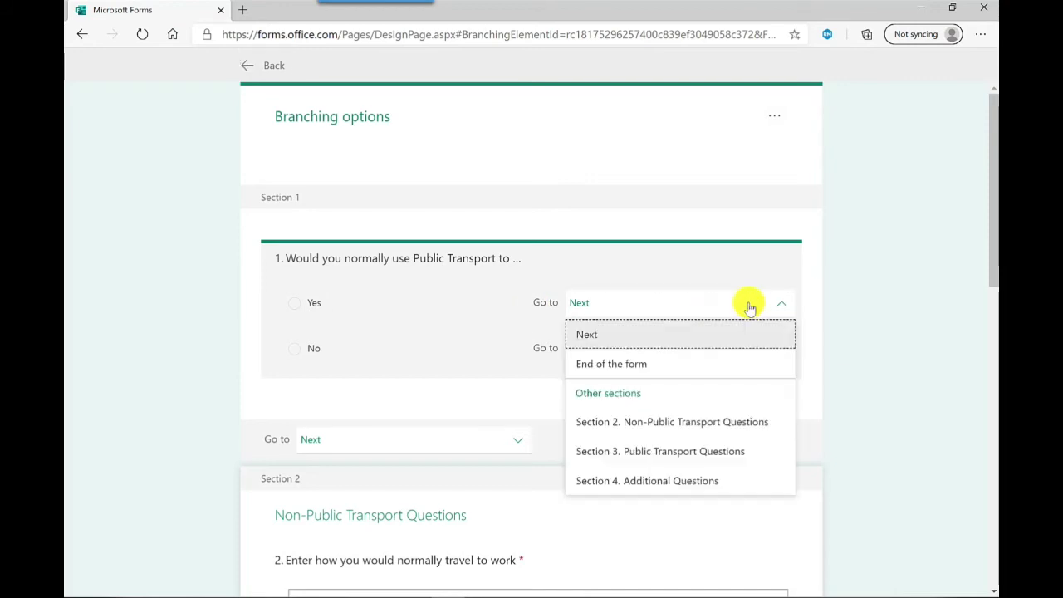
pyautogui.click(661, 466)
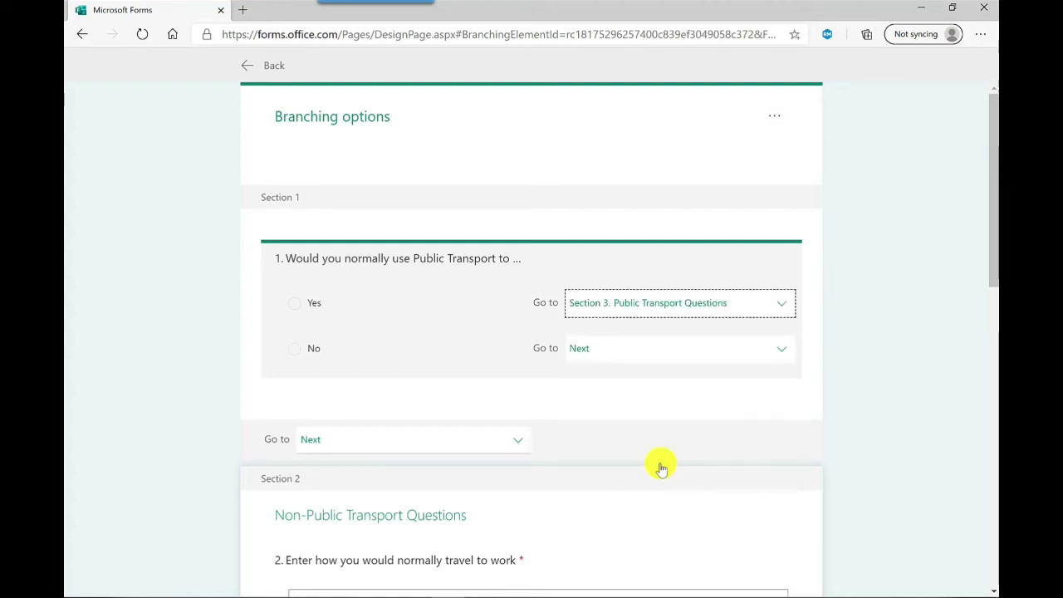
pyautogui.click(693, 352)
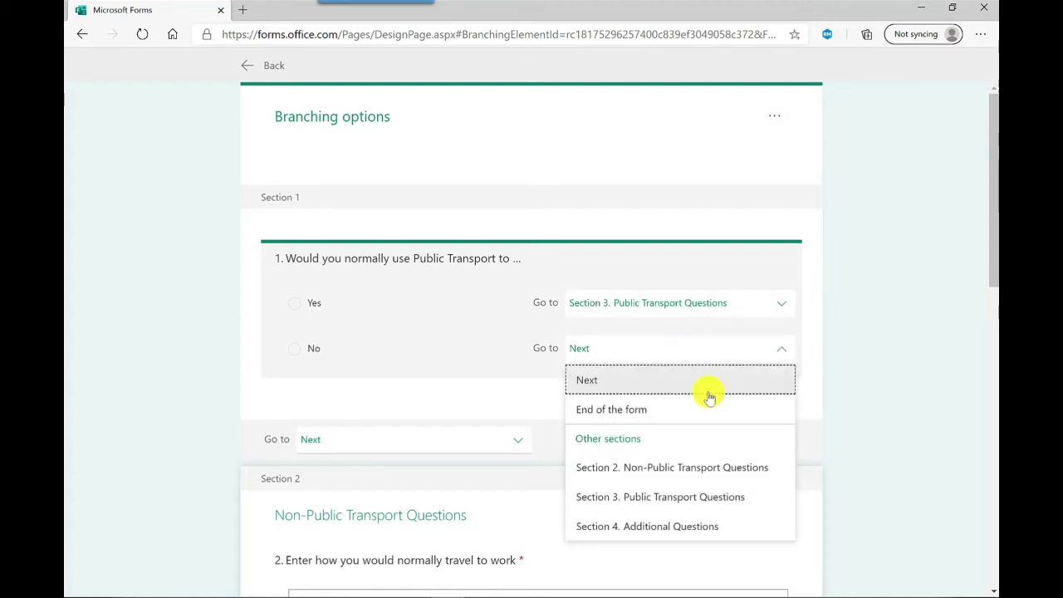
pyautogui.click(669, 470)
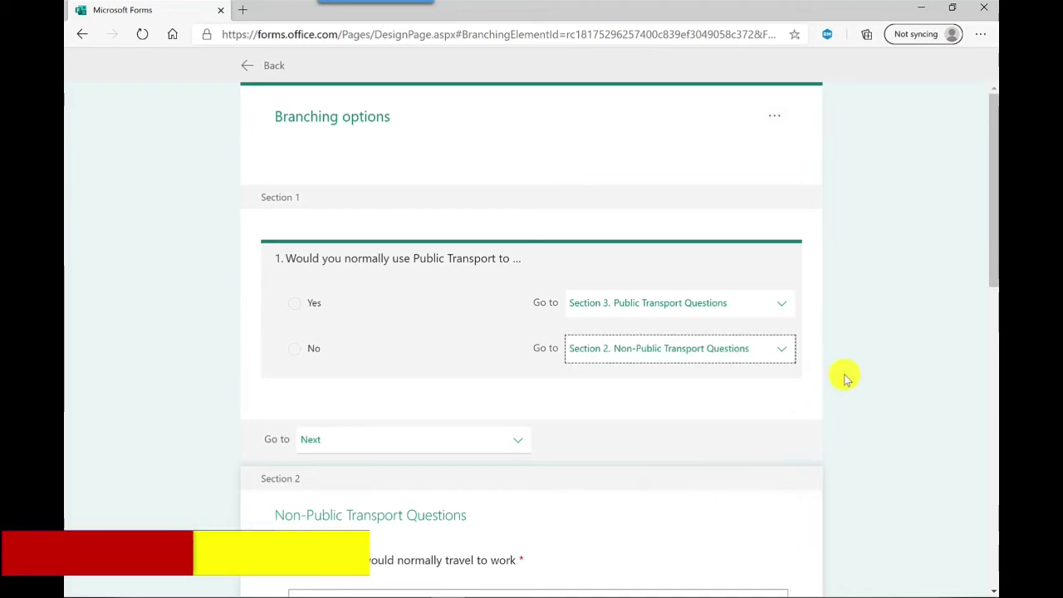
pyautogui.scroll(-5, 832, 296)
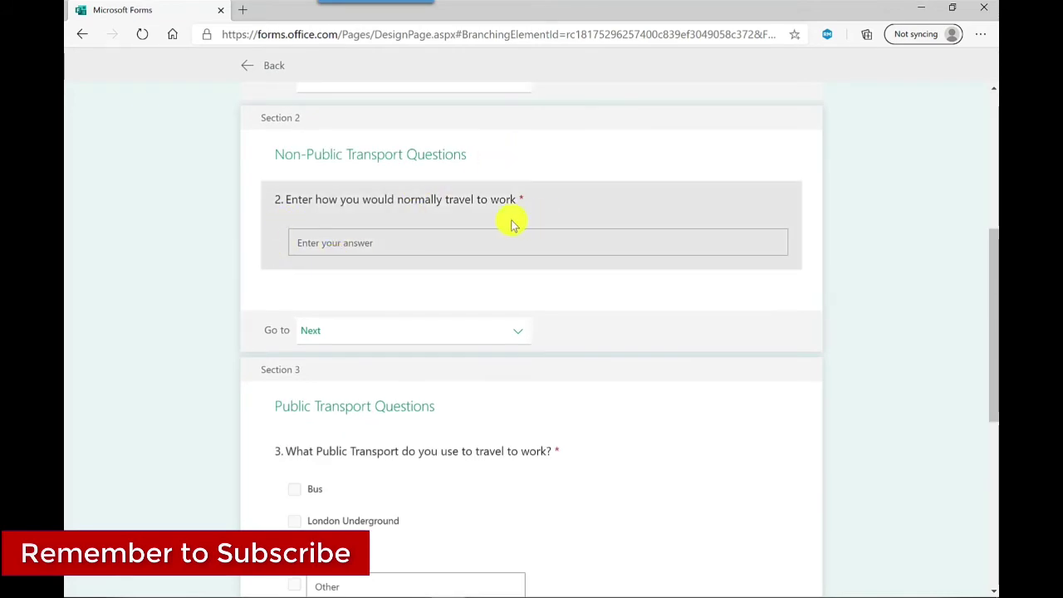
# - Send Section 2 and question 3 to Section 4, end the form after Section 4, and go back
pyautogui.click(471, 336)
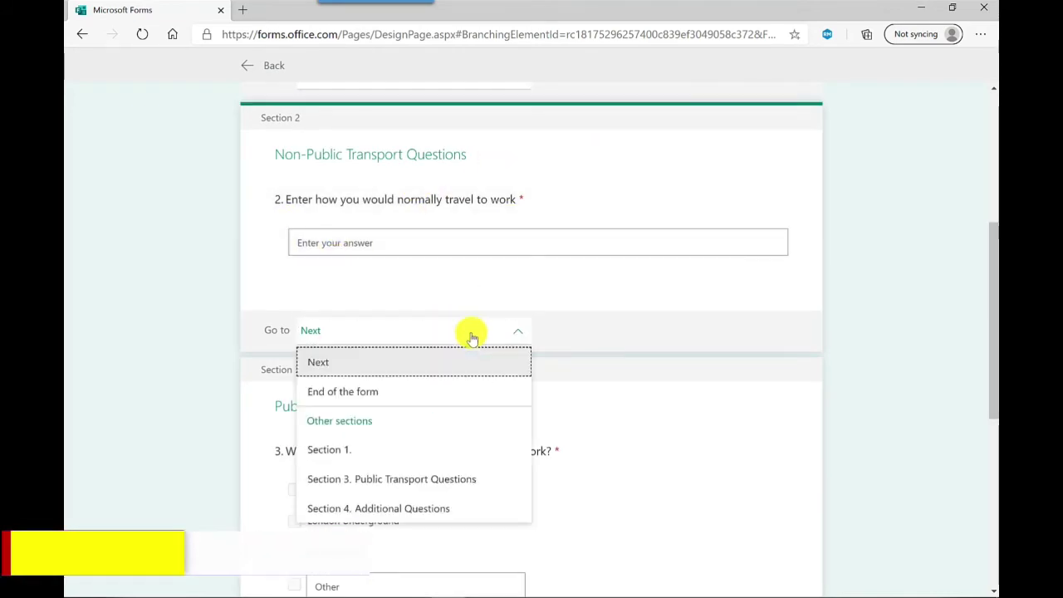
pyautogui.click(404, 510)
pyautogui.scroll(-3, 404, 403)
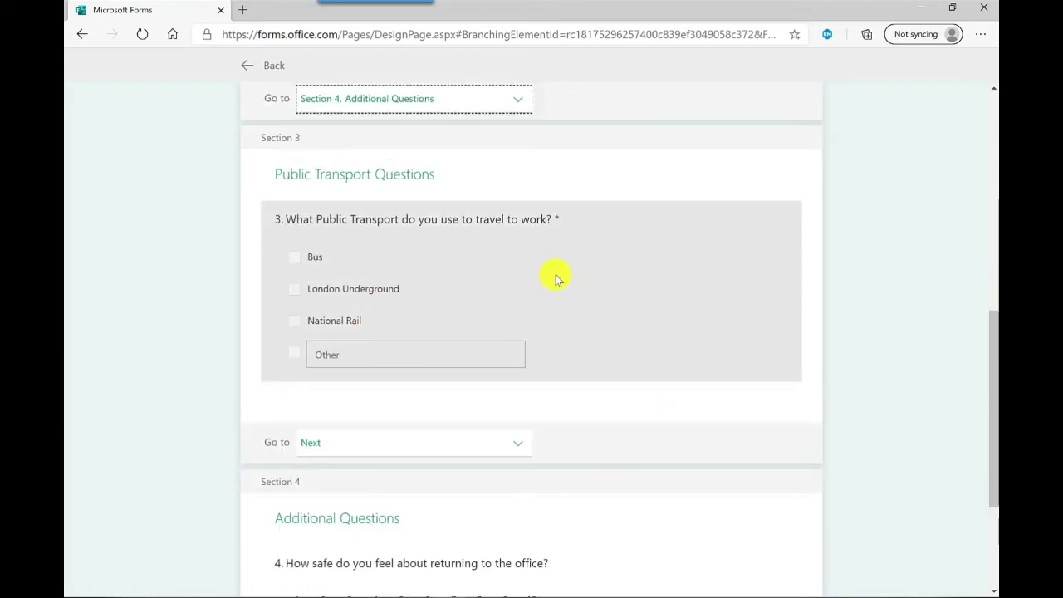
pyautogui.click(557, 279)
pyautogui.click(416, 377)
pyautogui.click(453, 553)
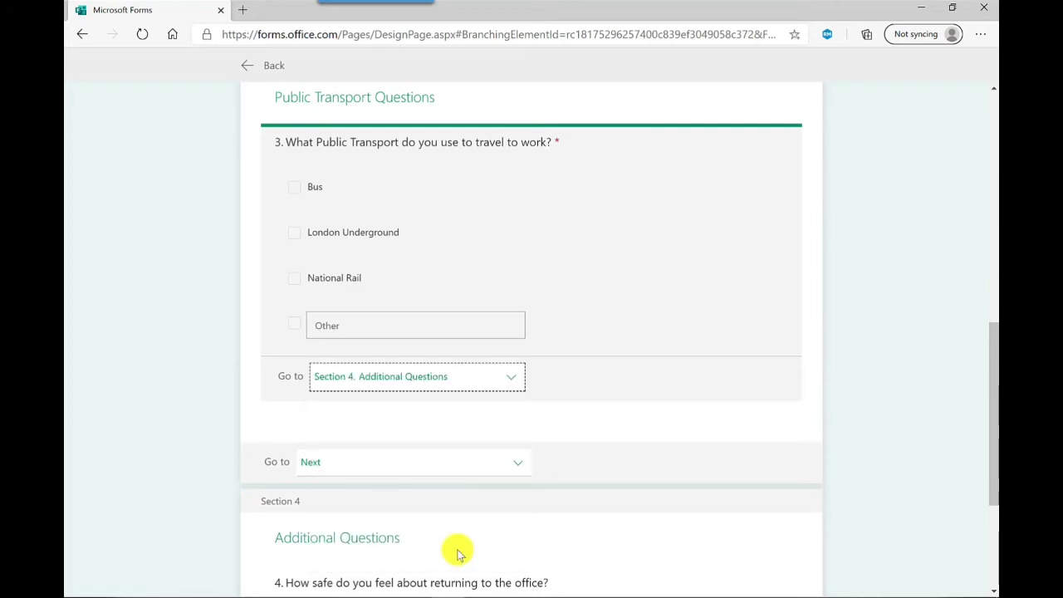
pyautogui.scroll(-3, 476, 520)
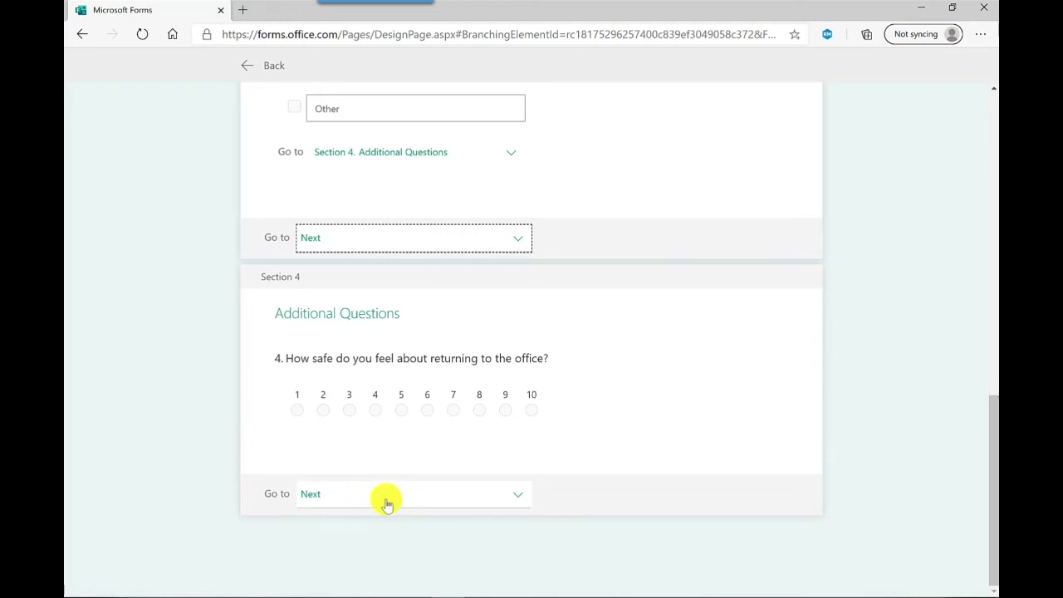
pyautogui.click(427, 497)
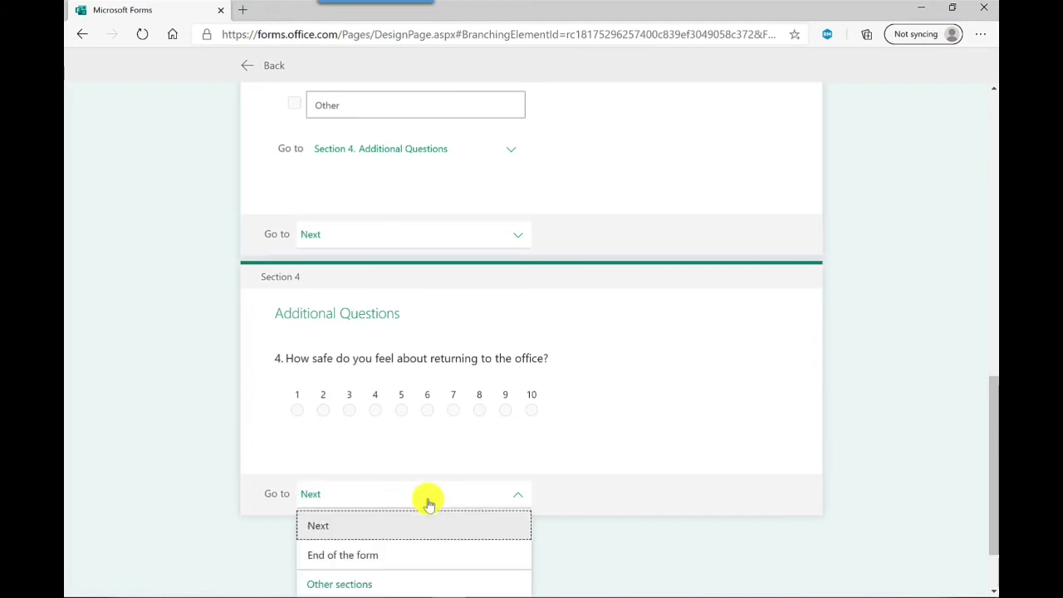
pyautogui.click(357, 556)
pyautogui.scroll(10, 822, 382)
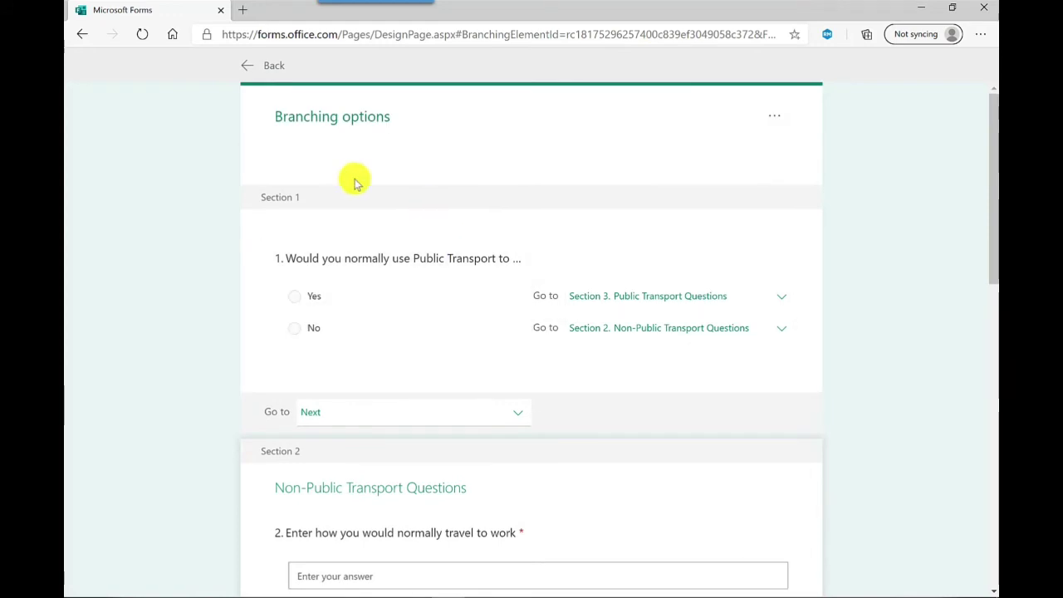
pyautogui.click(264, 71)
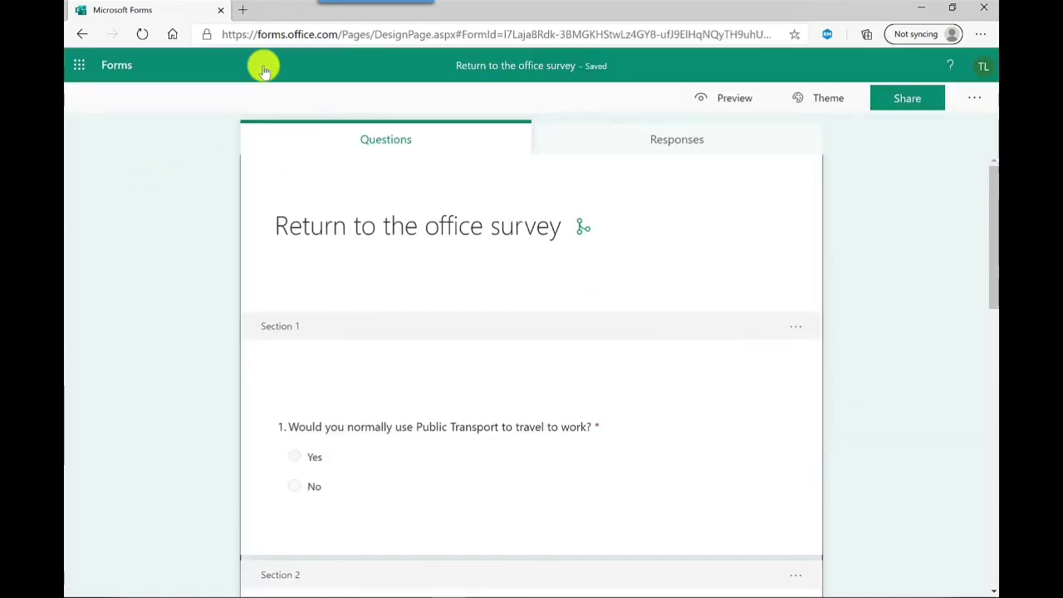
# - Preview and submit a test response (Yes, Bus and National Rail, safety 7), then start another
pyautogui.click(738, 100)
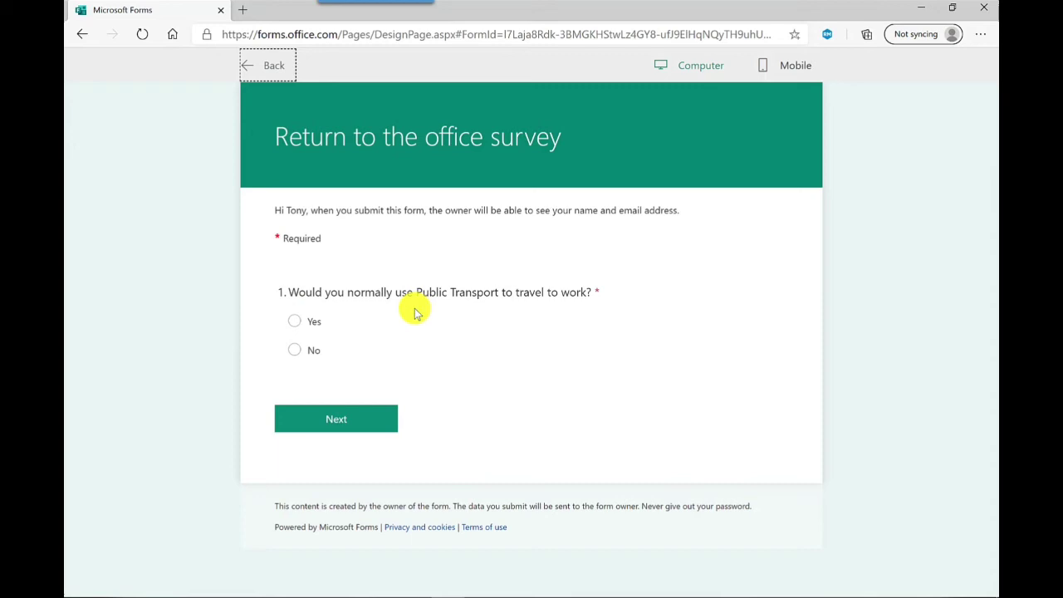
pyautogui.click(295, 322)
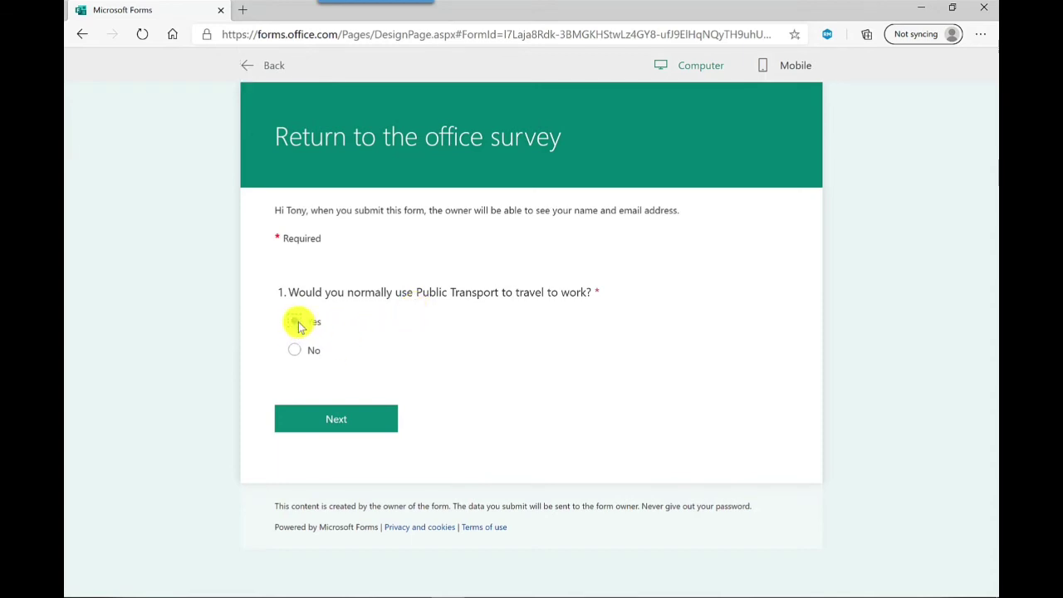
pyautogui.click(343, 421)
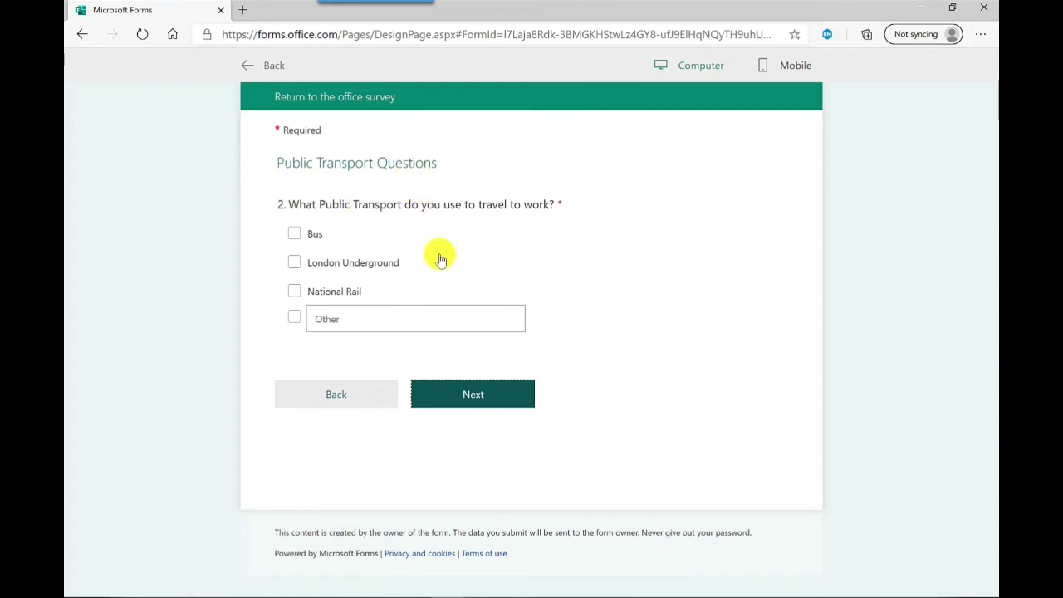
pyautogui.click(296, 234)
pyautogui.click(294, 291)
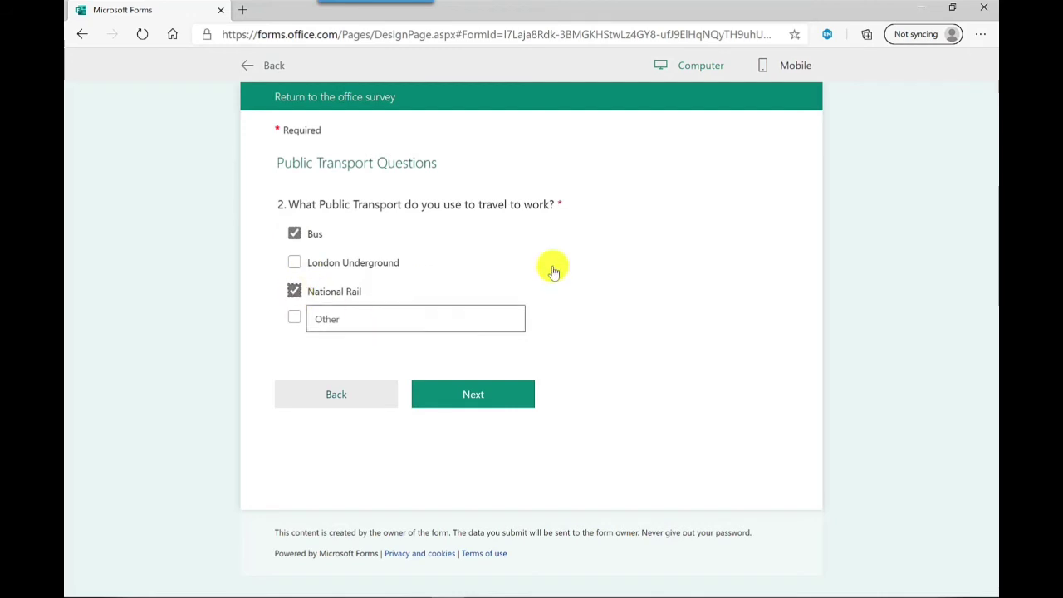
pyautogui.click(464, 400)
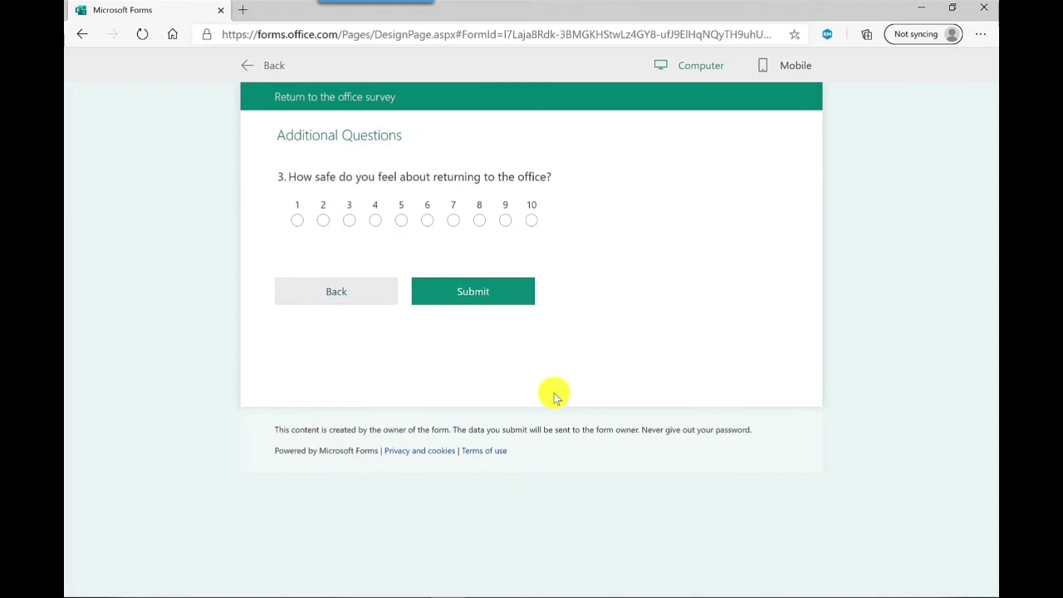
pyautogui.click(453, 221)
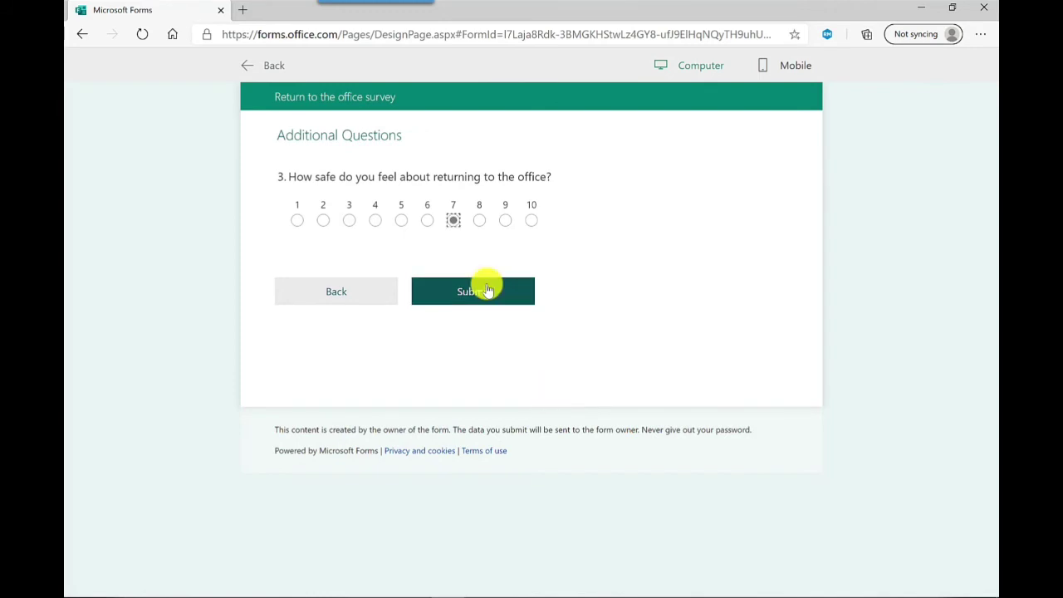
pyautogui.click(482, 295)
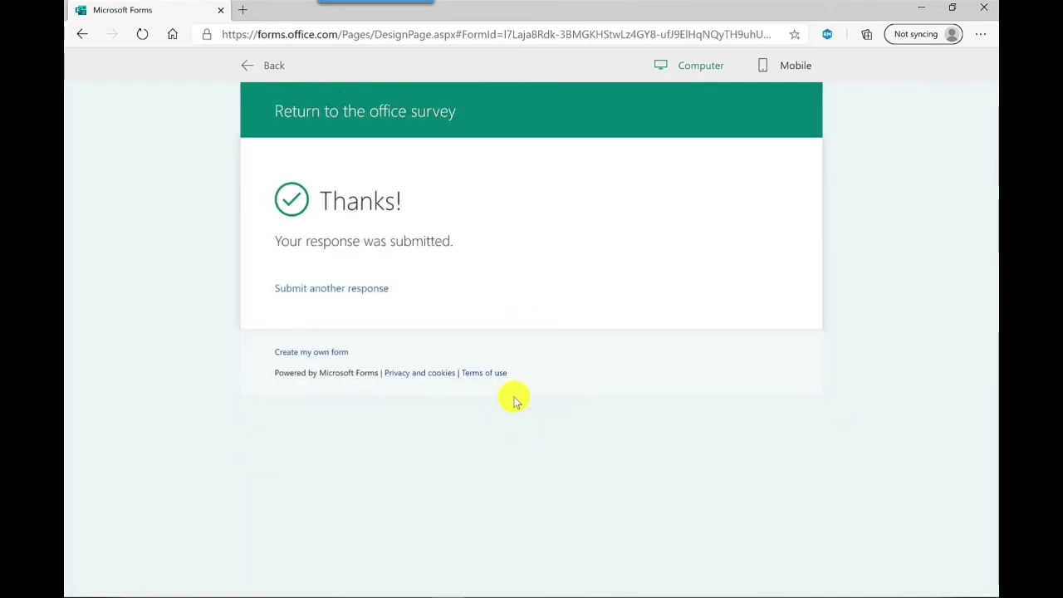
pyautogui.click(303, 290)
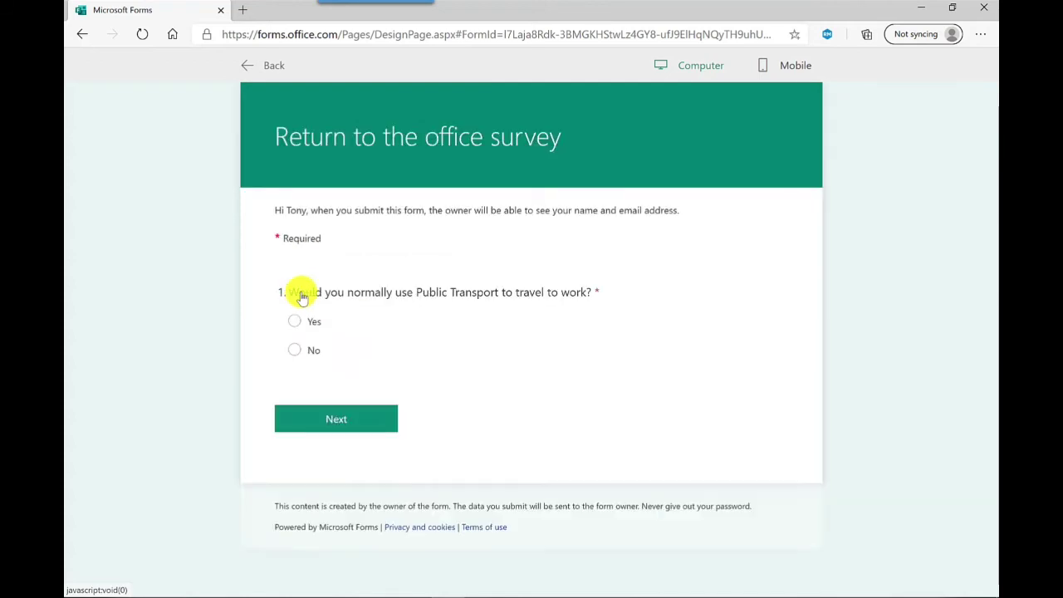
# - Run a preview response down the No path, answering 'Walk' with safety rating 8, then exit preview
pyautogui.click(296, 350)
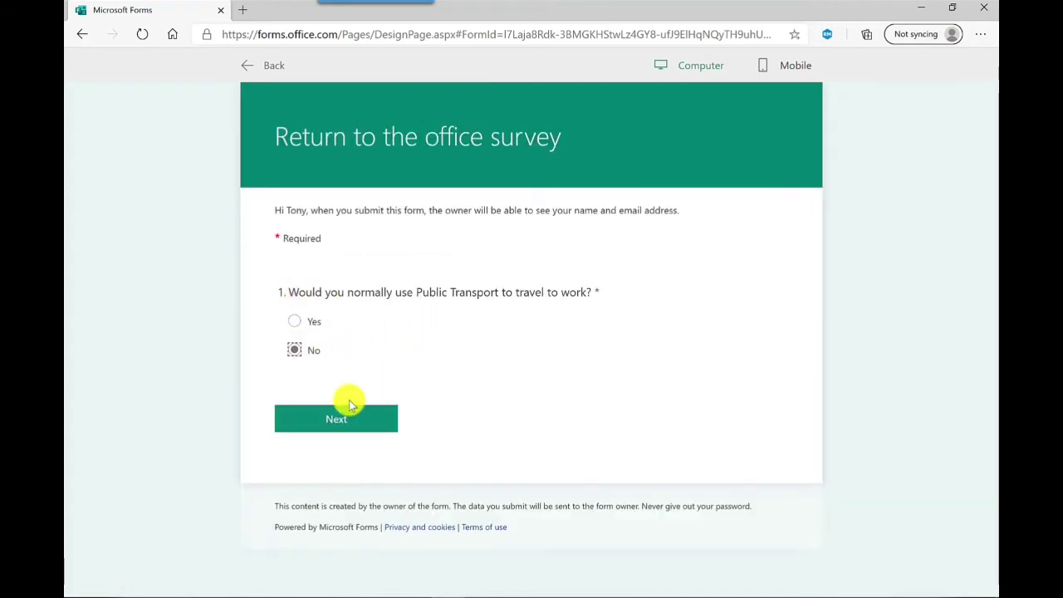
pyautogui.click(346, 426)
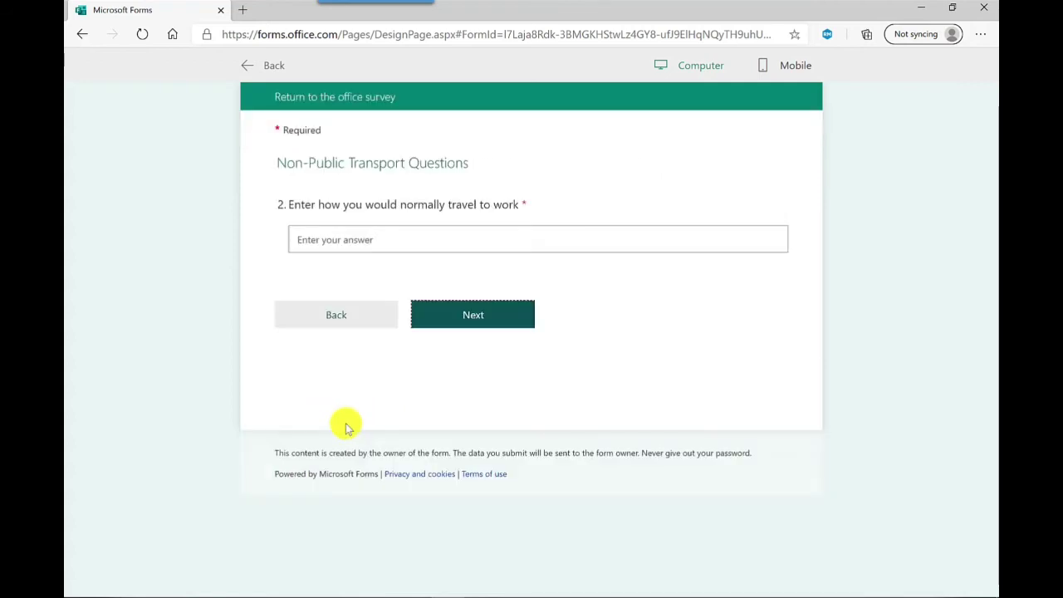
pyautogui.click(381, 239)
pyautogui.write('Walk')
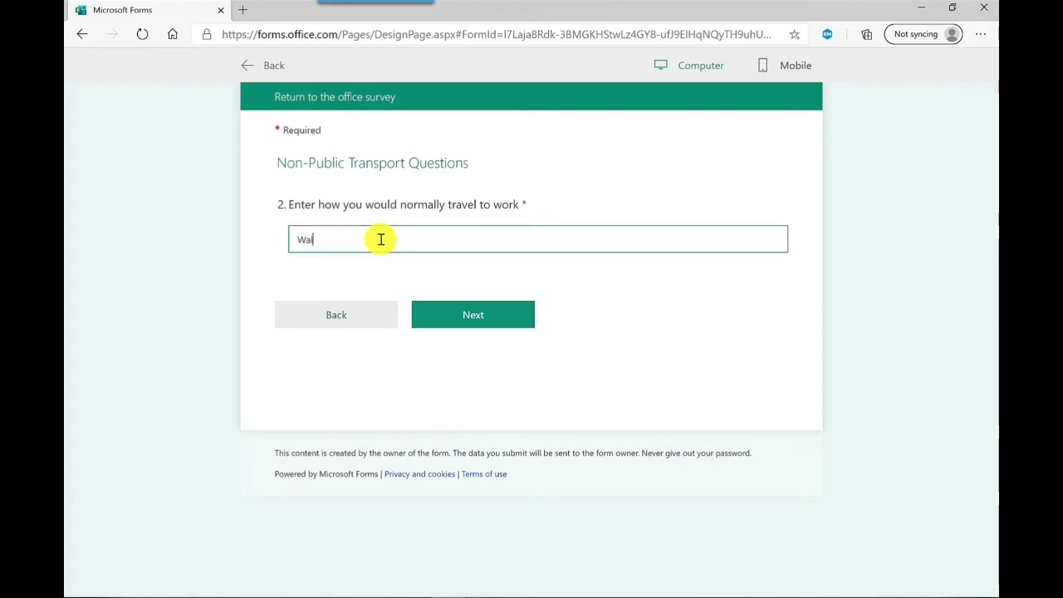
pyautogui.click(478, 320)
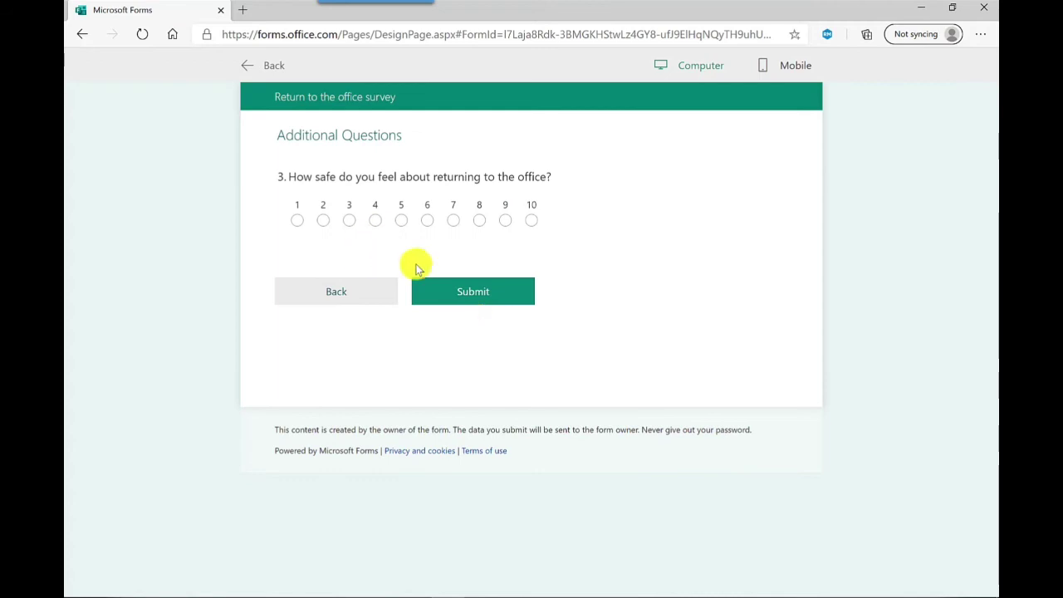
pyautogui.click(479, 220)
pyautogui.click(257, 65)
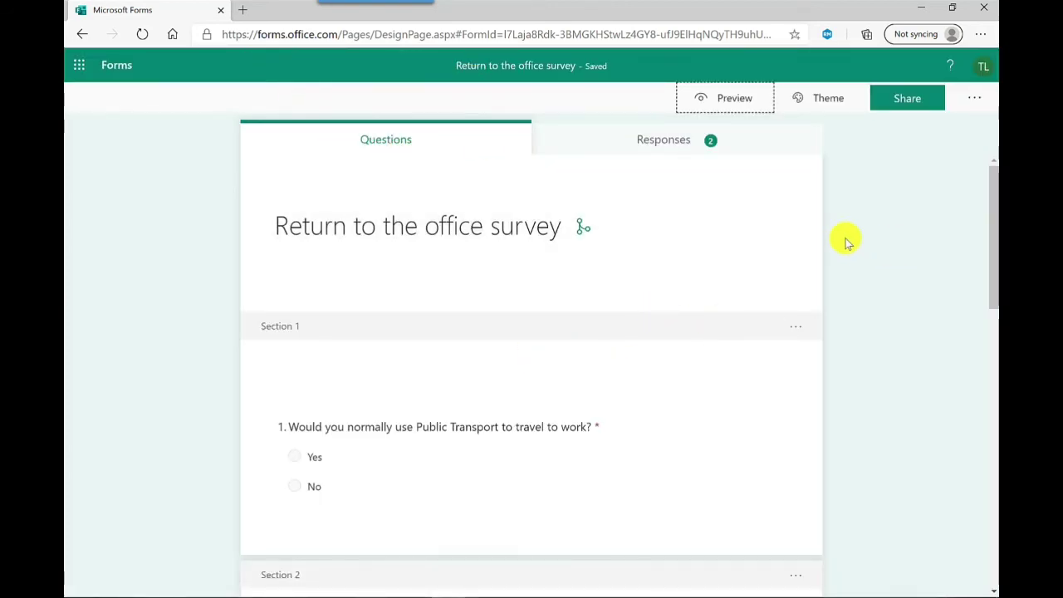
# - Apply the 'Bus on the road in a city' background theme to the survey
pyautogui.click(835, 102)
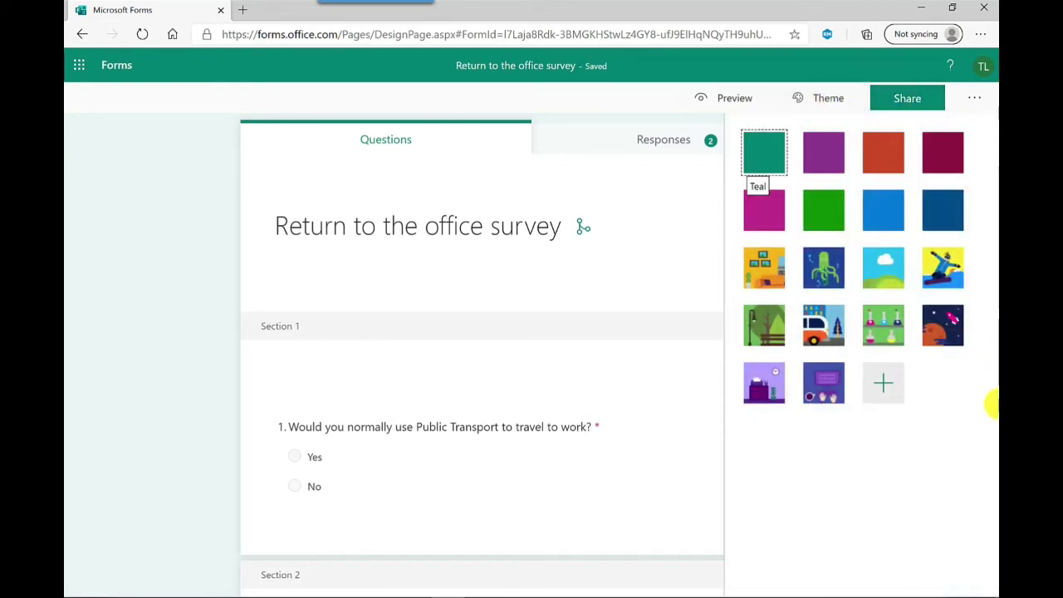
pyautogui.click(827, 331)
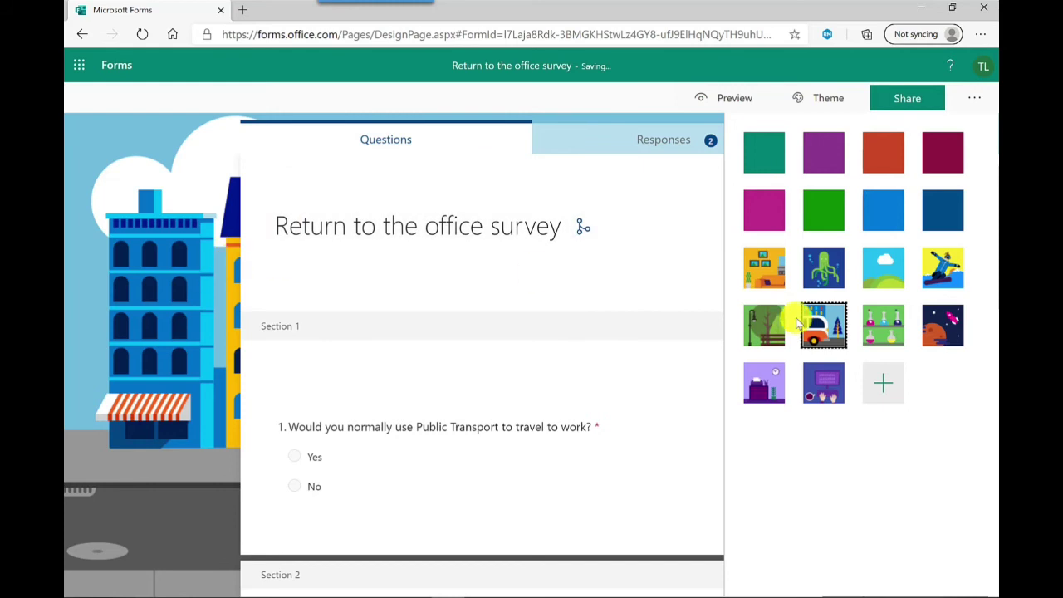
pyautogui.click(195, 292)
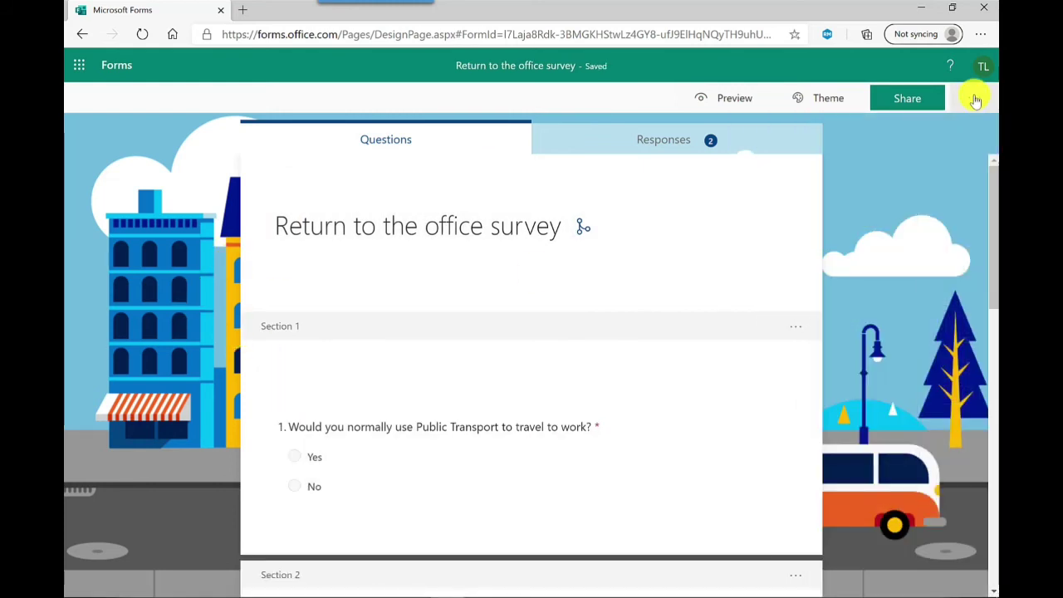
# - In the form's Settings, switch responders to 'Anyone with the link can respond'
pyautogui.click(976, 99)
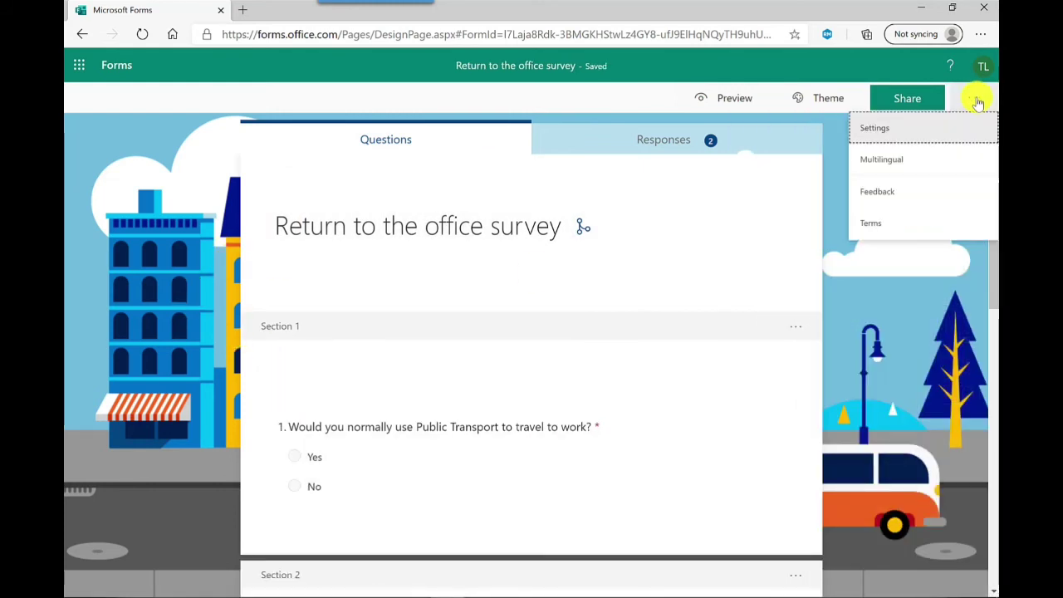
pyautogui.click(885, 131)
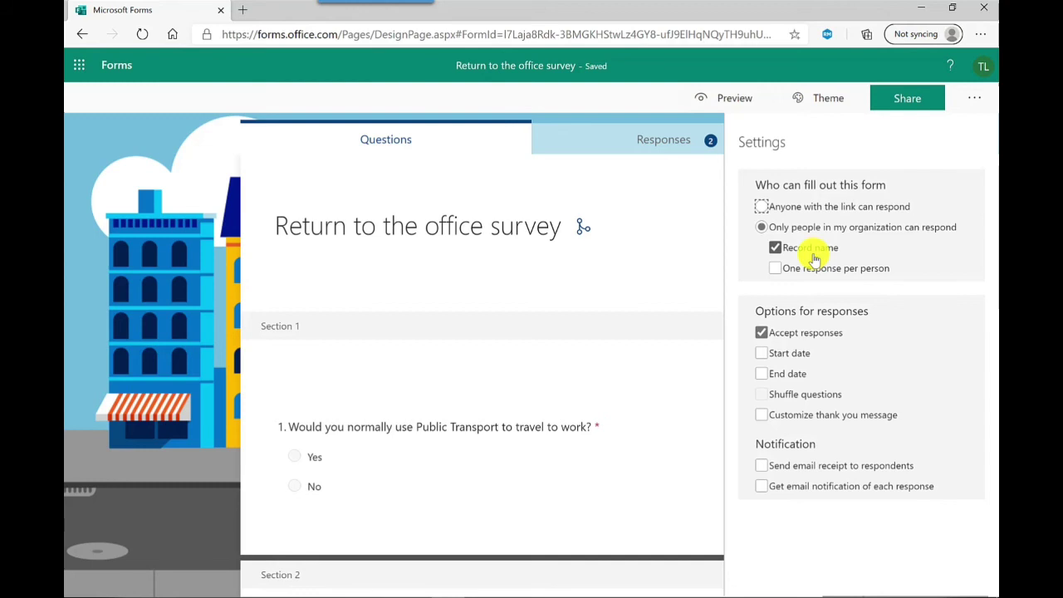
pyautogui.click(761, 206)
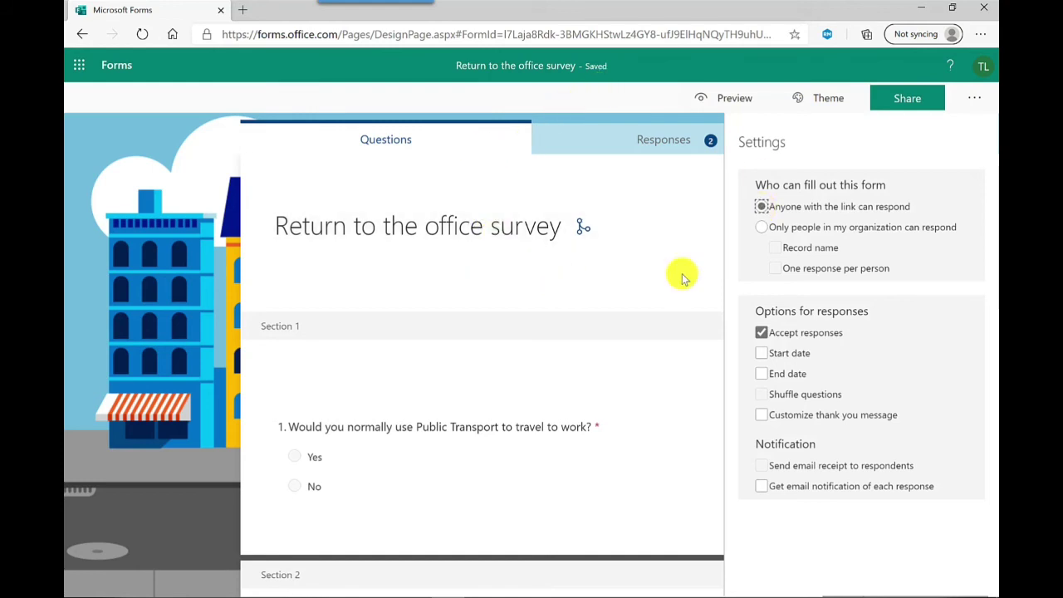
# - Add a text question titled 'Enter your name' above the public transport question
pyautogui.click(95, 385)
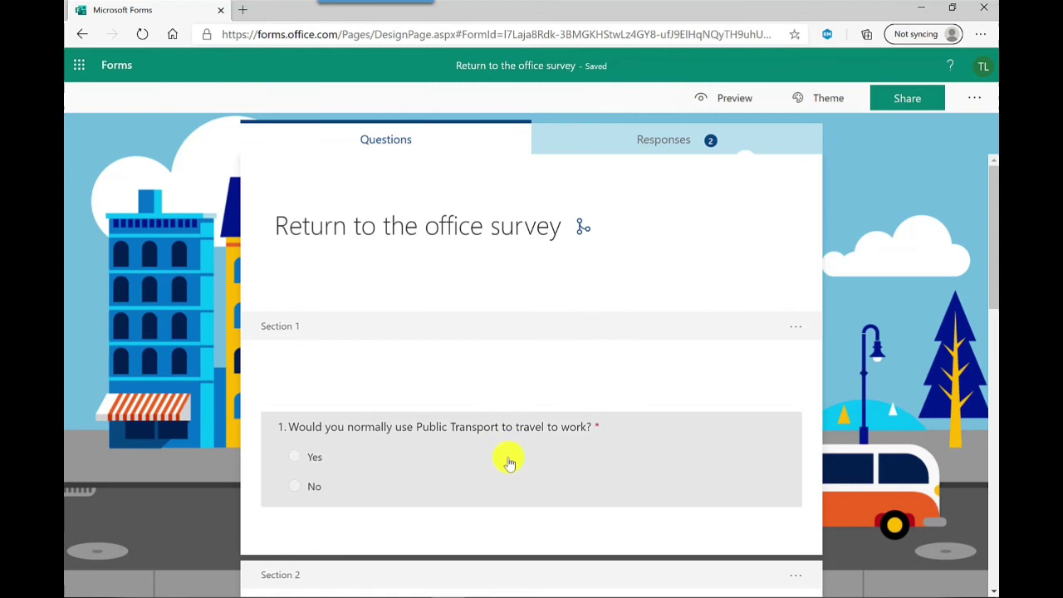
pyautogui.click(485, 425)
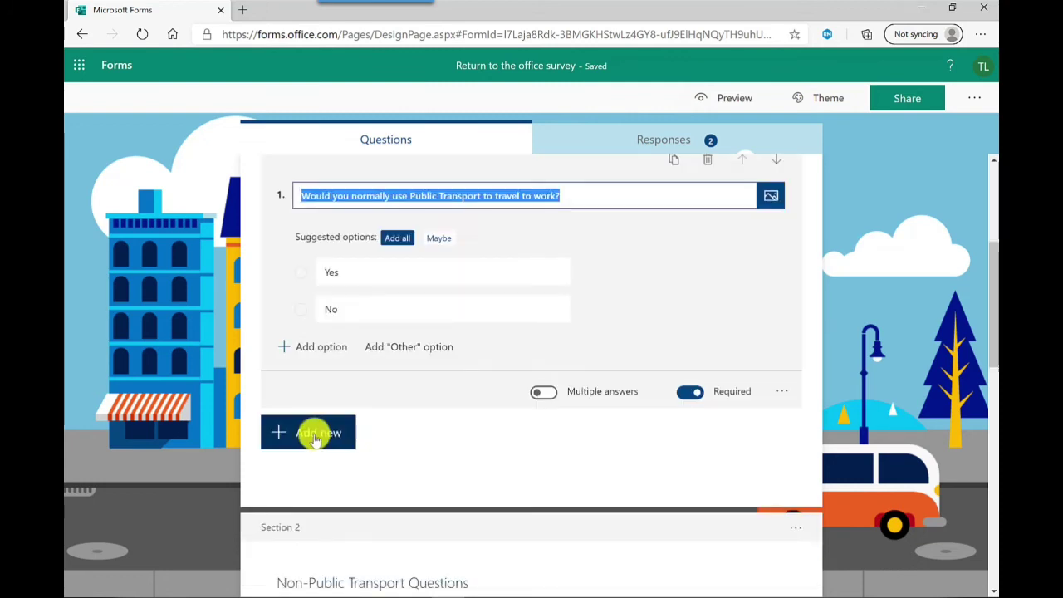
pyautogui.click(315, 436)
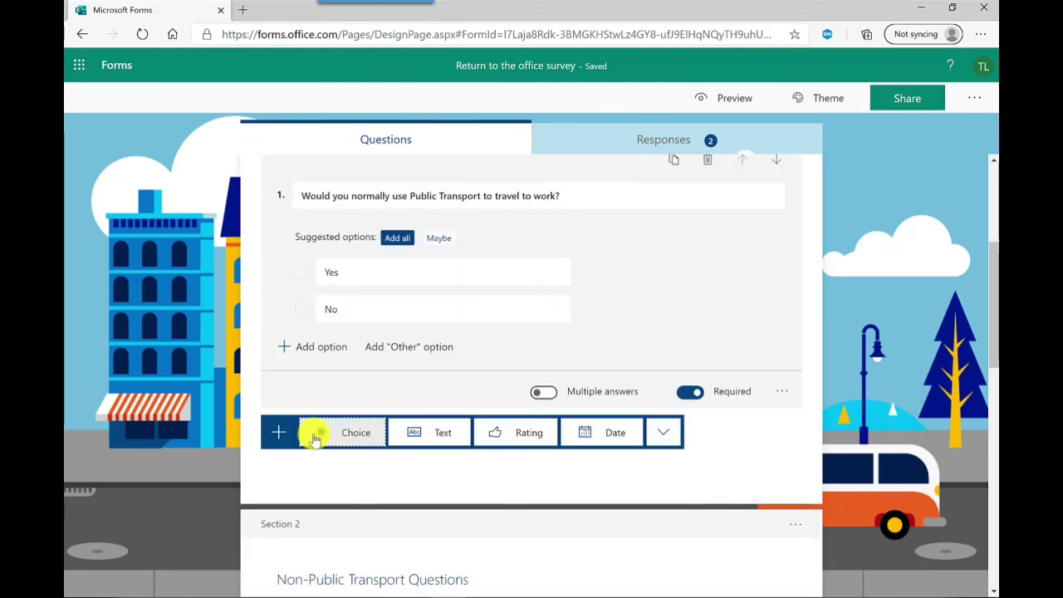
pyautogui.click(438, 435)
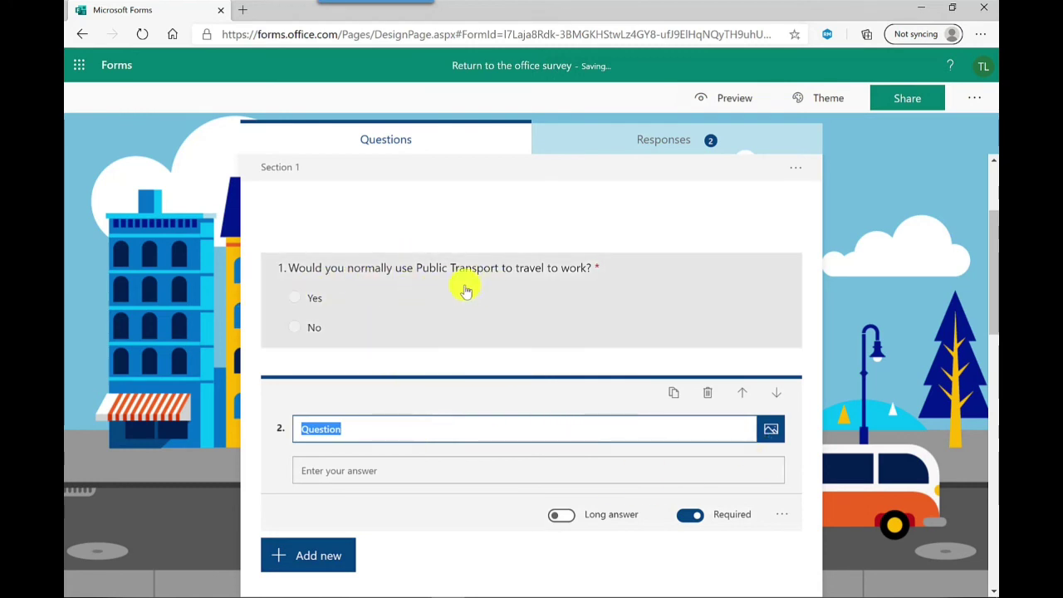
pyautogui.click(742, 393)
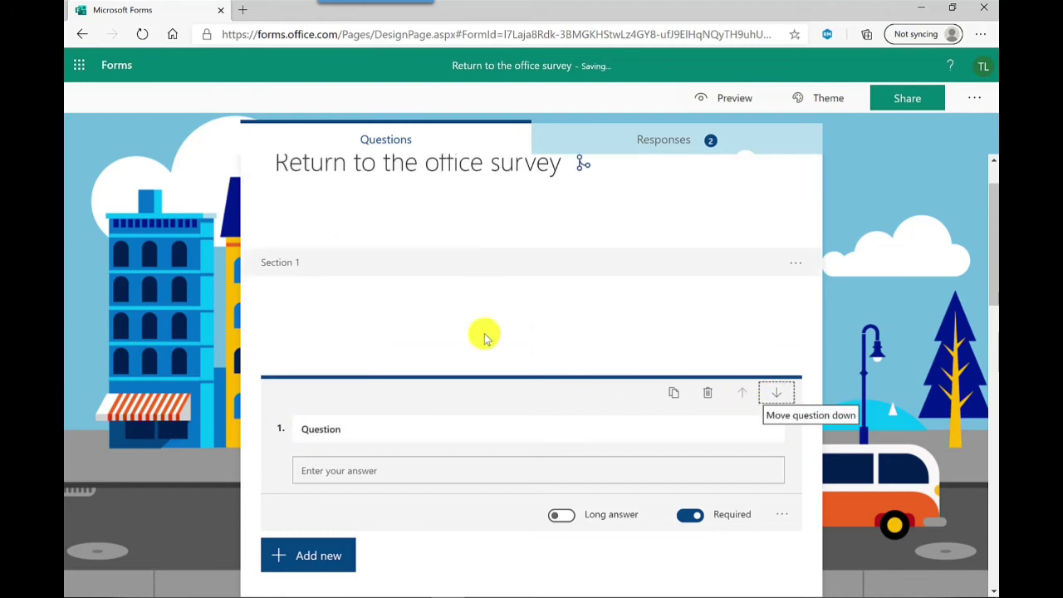
pyautogui.click(374, 428)
pyautogui.write('Quest')
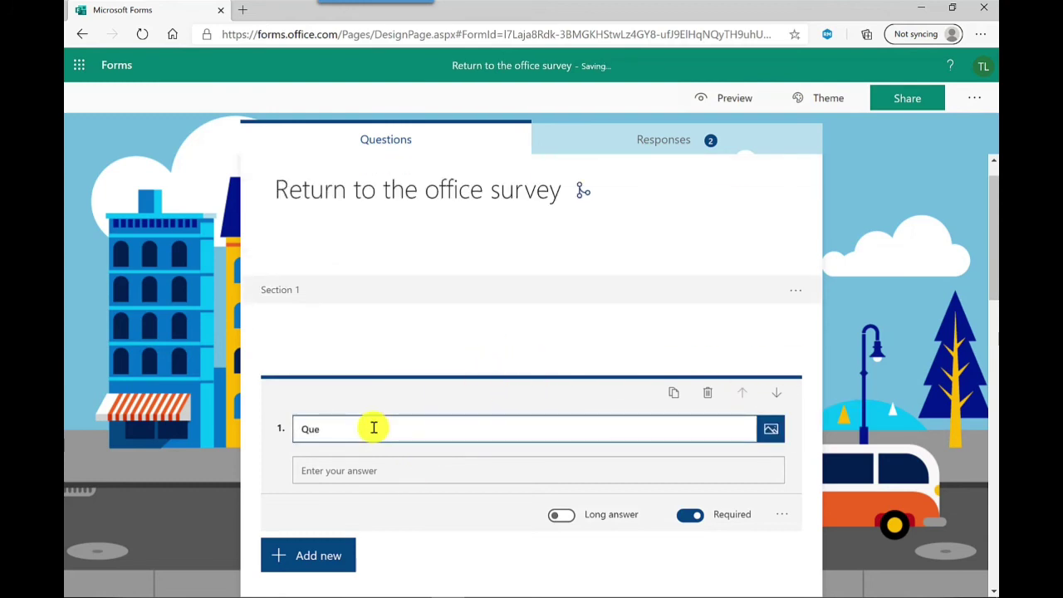
pyautogui.press('BackSpace')
pyautogui.write('Enter your name')
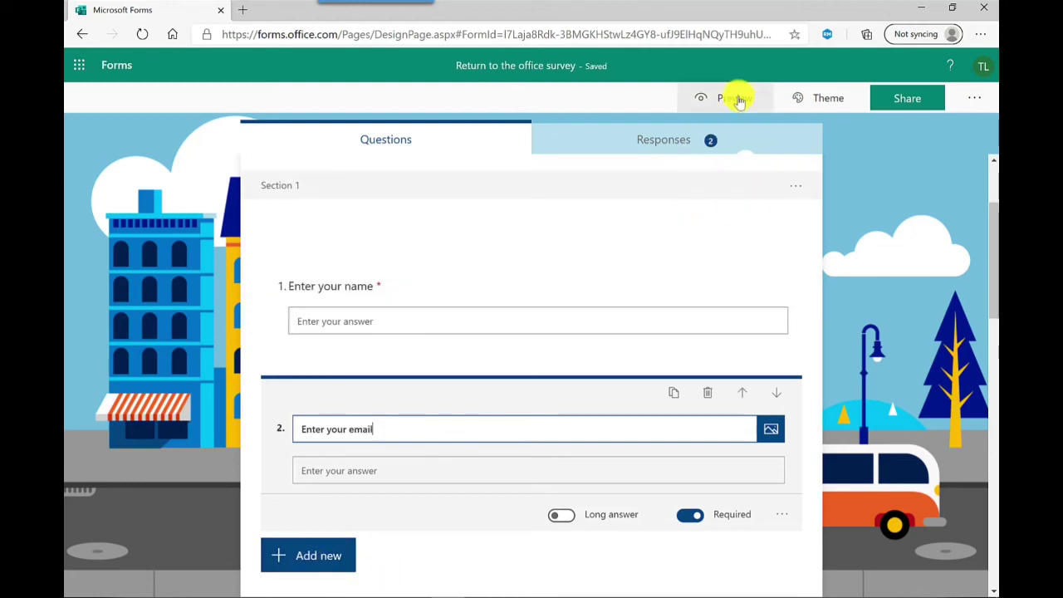
# - Preview the form with its new name question and return to the editor
pyautogui.click(738, 101)
pyautogui.scroll(-2, 619, 266)
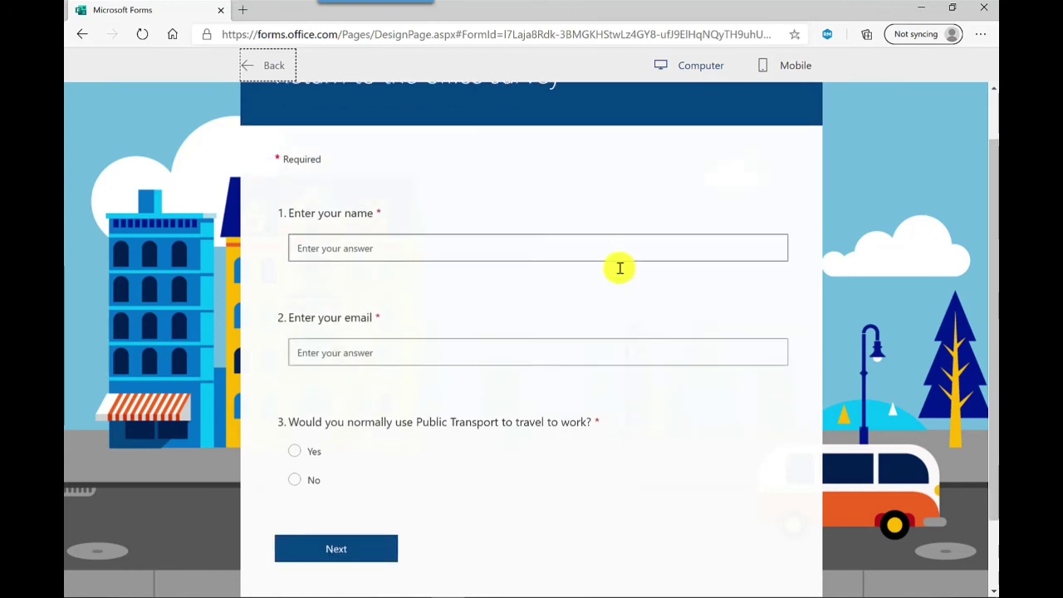
pyautogui.scroll(2, 617, 272)
pyautogui.click(268, 65)
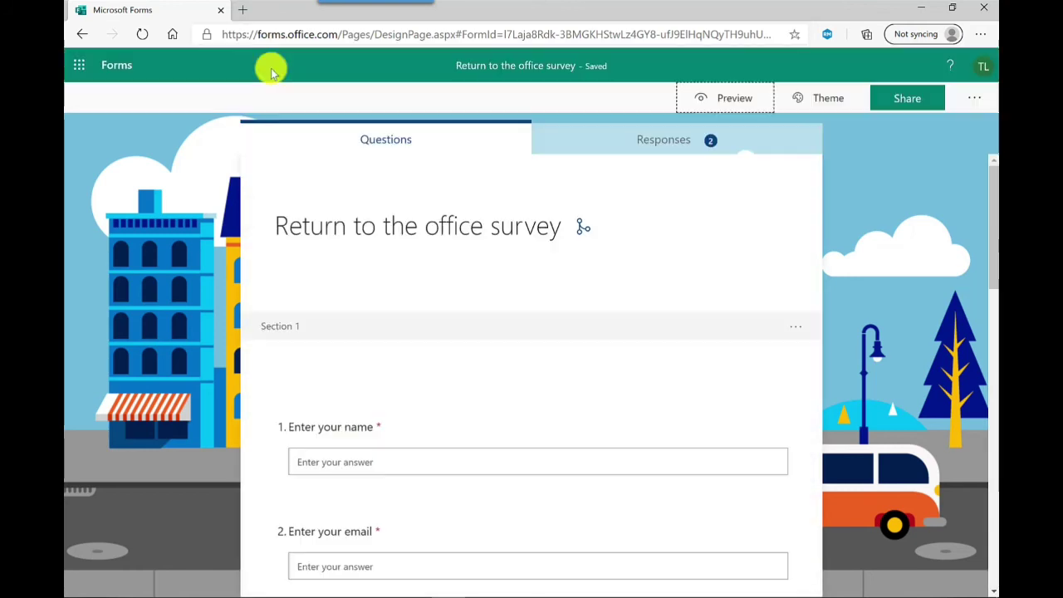
# - Reopen the form settings and toggle Accept responses off and back on
pyautogui.click(979, 99)
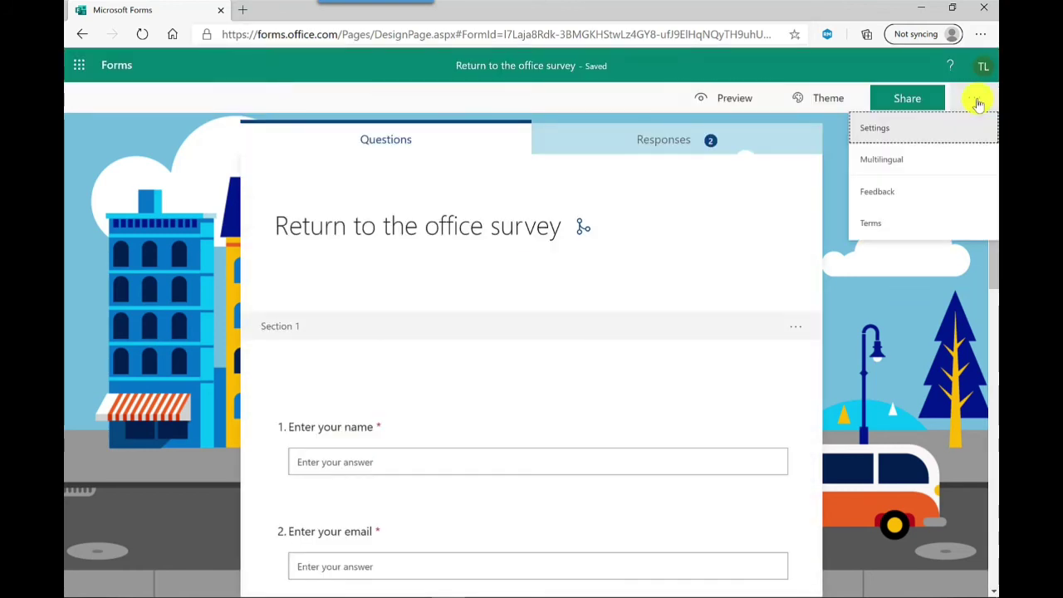
pyautogui.click(886, 130)
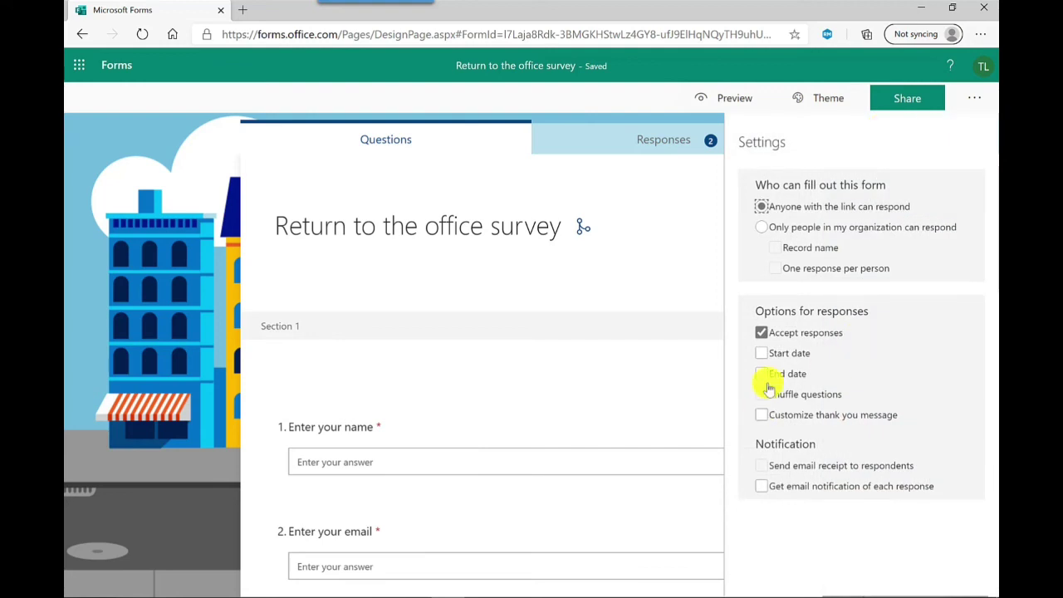
pyautogui.click(763, 335)
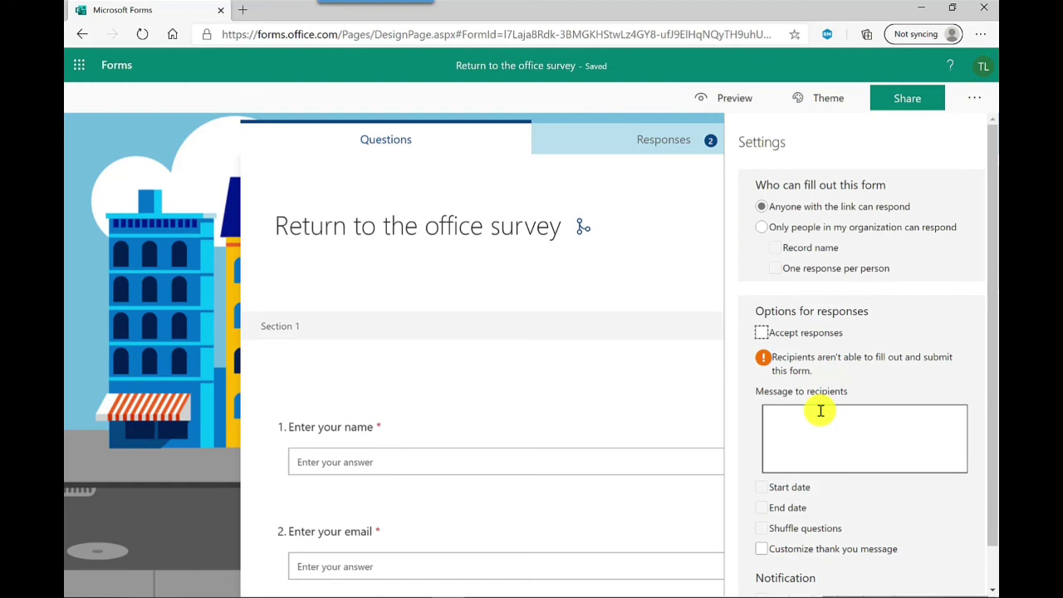
pyautogui.click(762, 333)
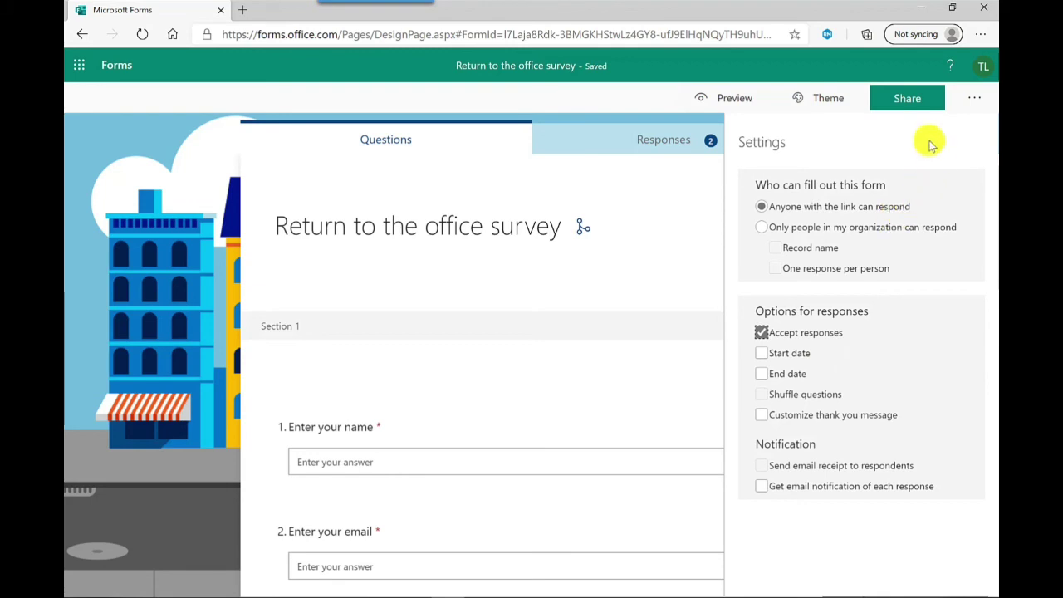
# - Show the form's share link that anyone with the link can respond to
pyautogui.click(911, 100)
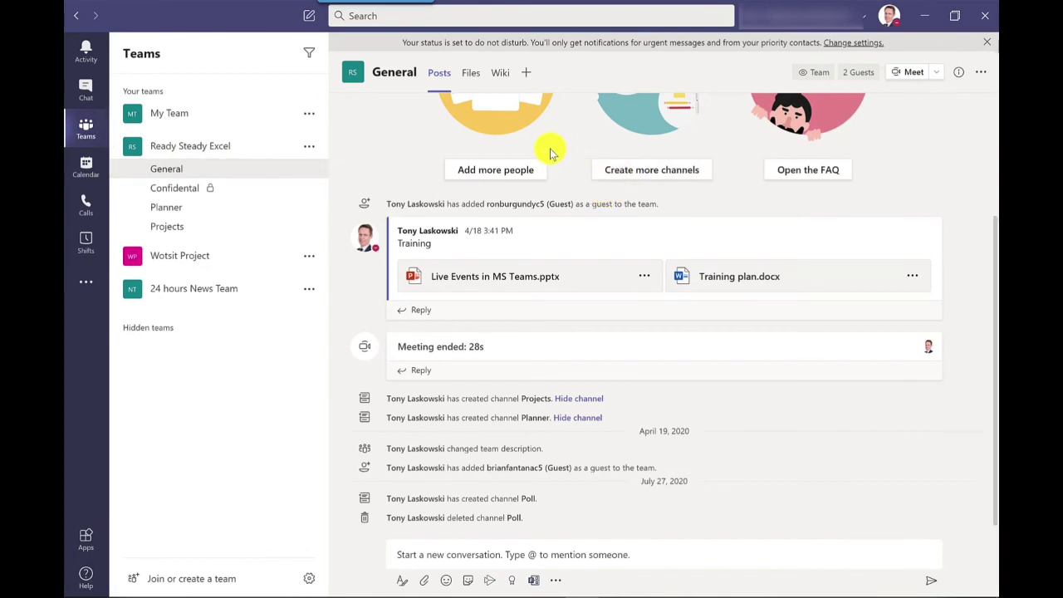
# - Add the existing Return to the office survey as a Forms tab set to collect responses
pyautogui.click(527, 76)
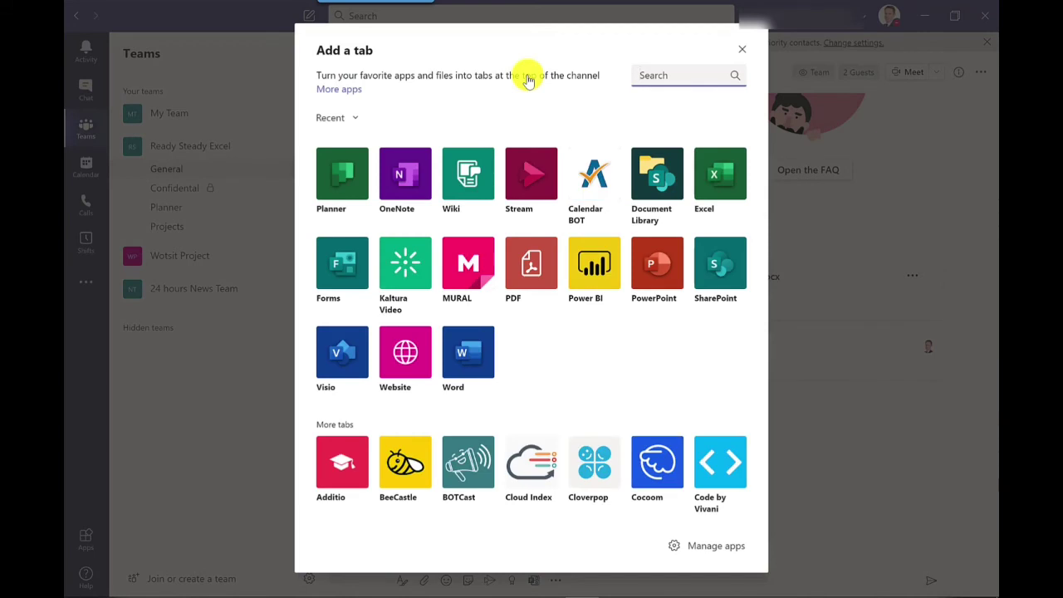
pyautogui.click(354, 280)
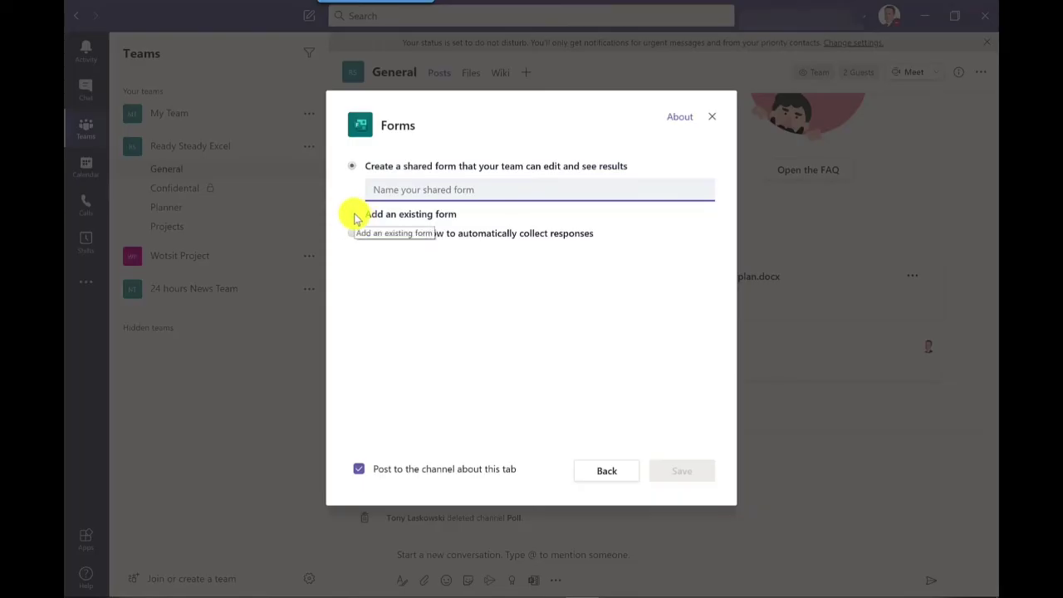
pyautogui.click(355, 216)
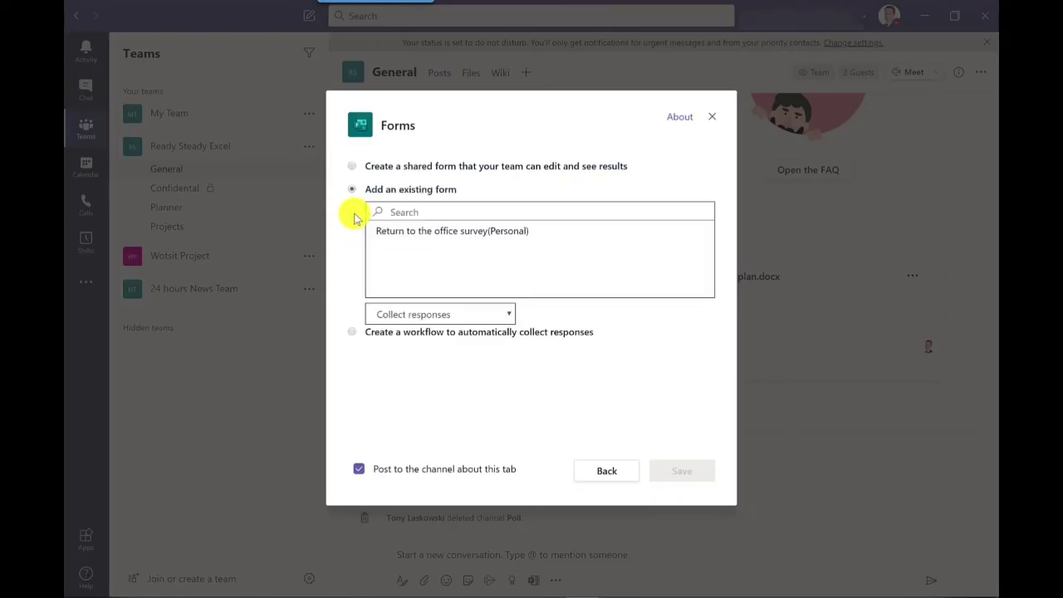
pyautogui.click(405, 238)
pyautogui.click(444, 315)
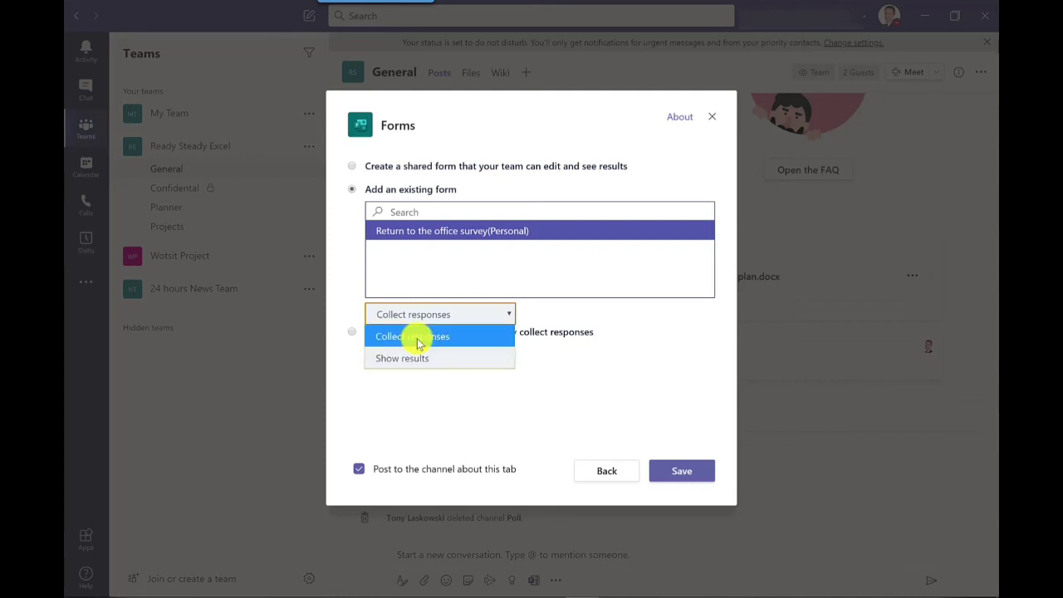
pyautogui.click(418, 341)
pyautogui.click(680, 470)
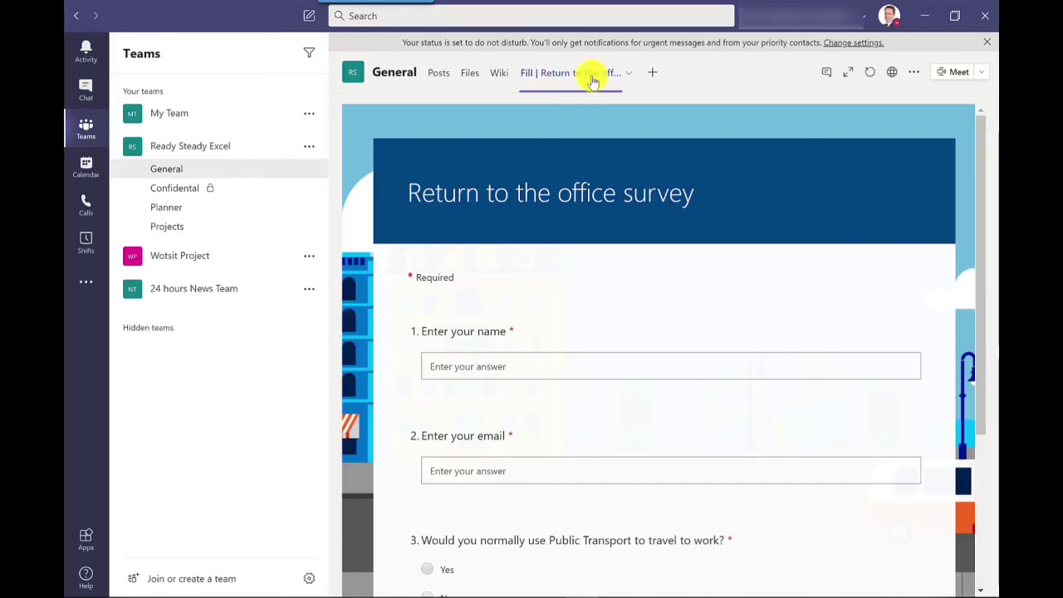
# - Rename the channel's survey tab to 'Survey' and switch back to the Forms window
pyautogui.scroll(-3, 544, 266)
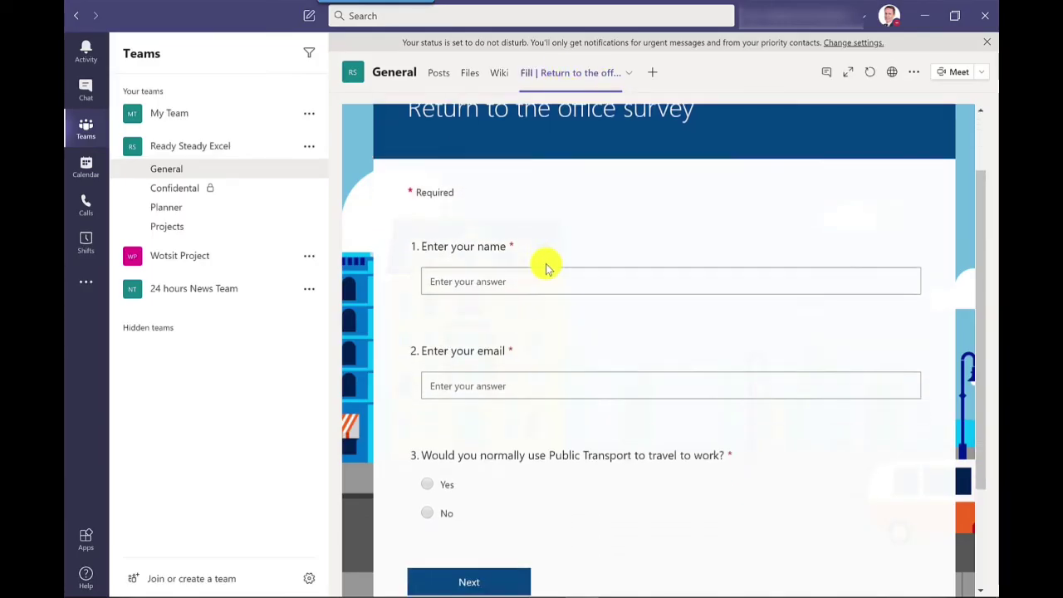
pyautogui.scroll(3, 545, 268)
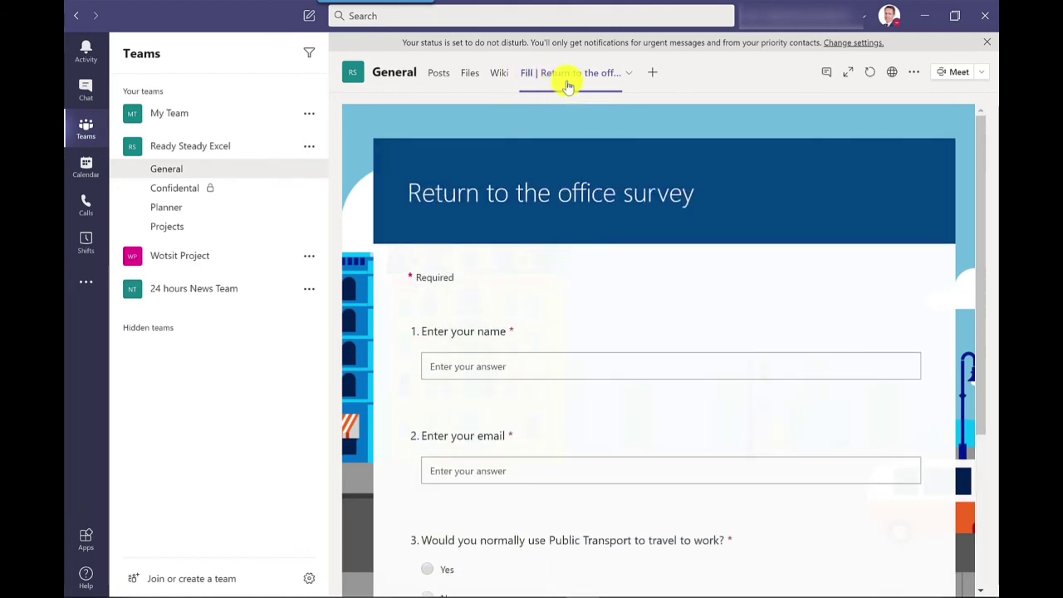
pyautogui.click(630, 81)
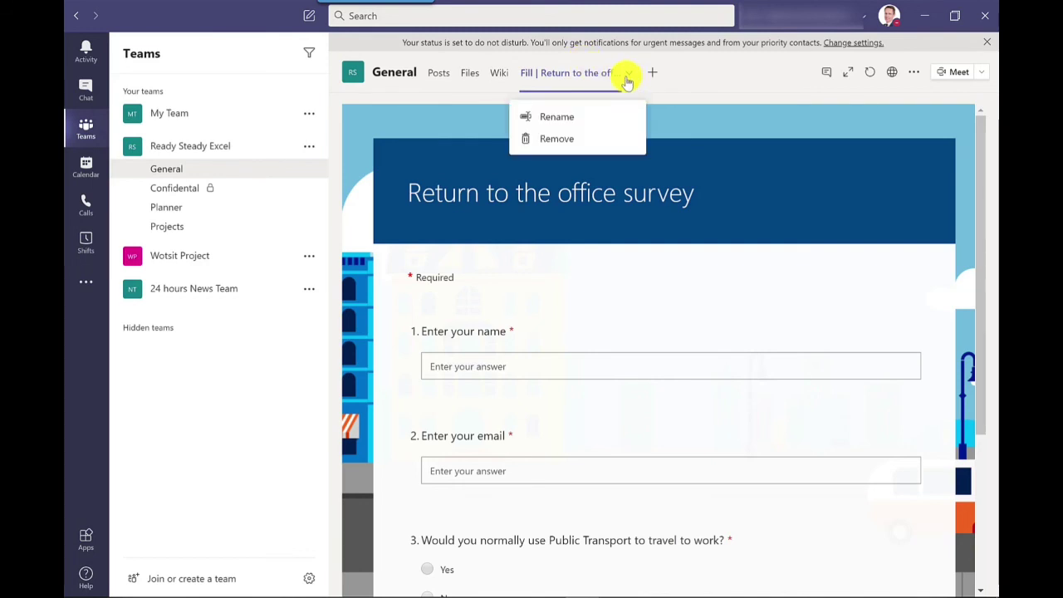
pyautogui.click(547, 118)
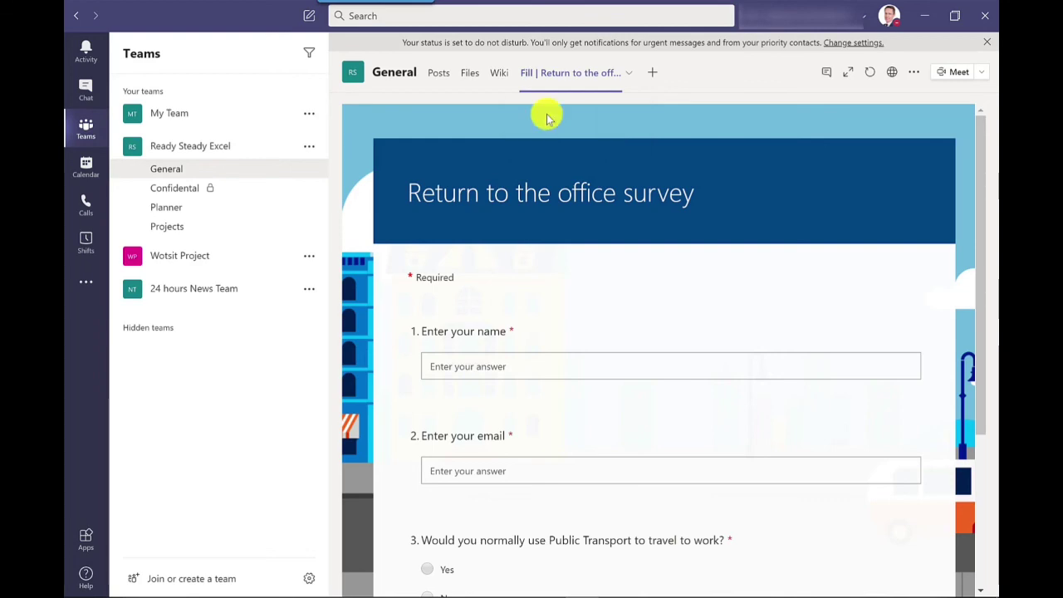
pyautogui.write('Survey')
pyautogui.press('Return')
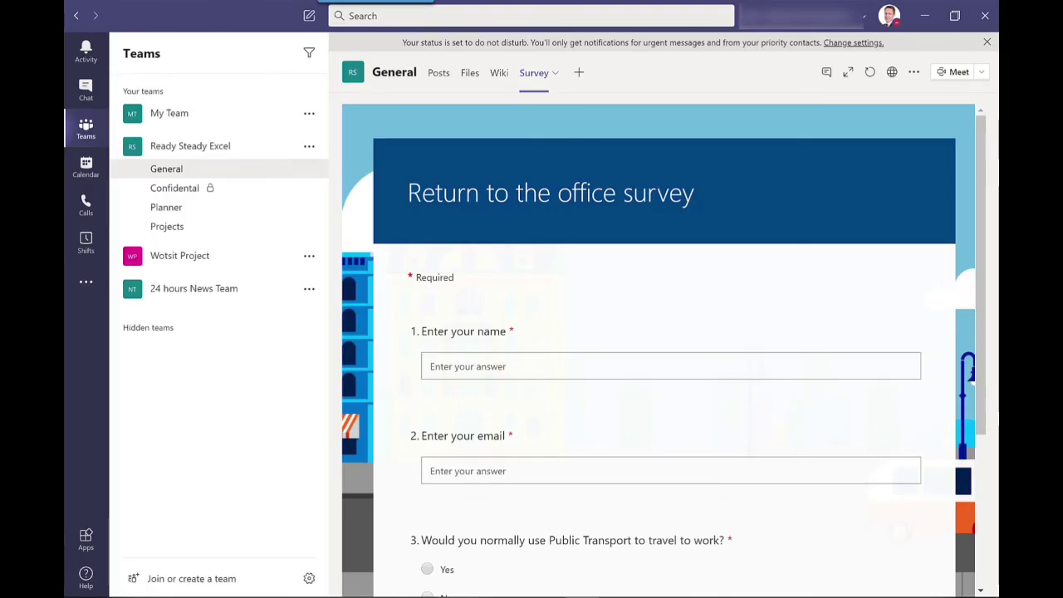
pyautogui.click(448, 567)
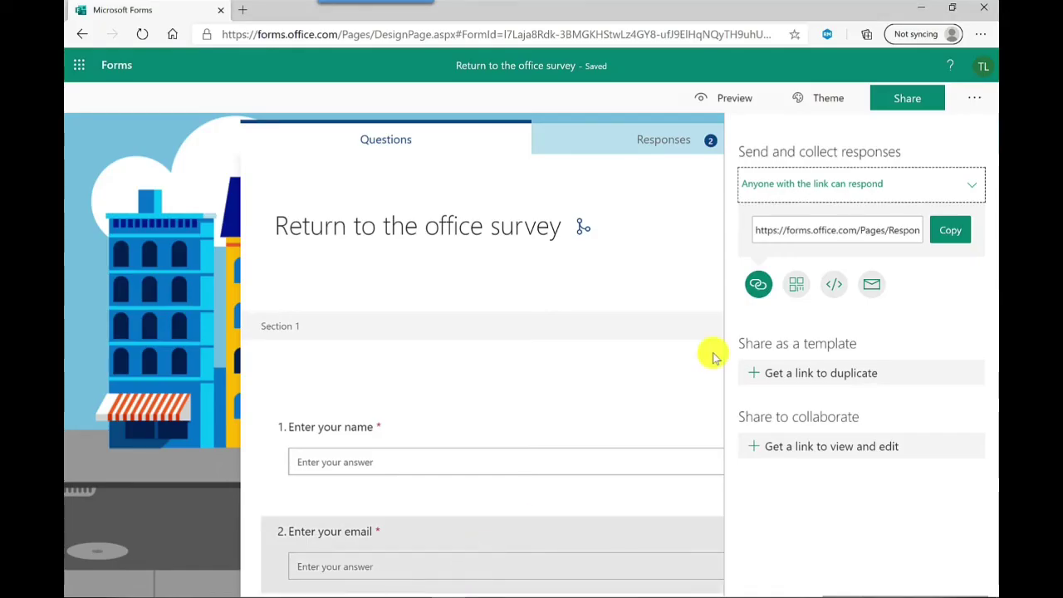
# - Close sharing and view the Responses summary (2 responses, Active) with its more-options menu
pyautogui.click(158, 145)
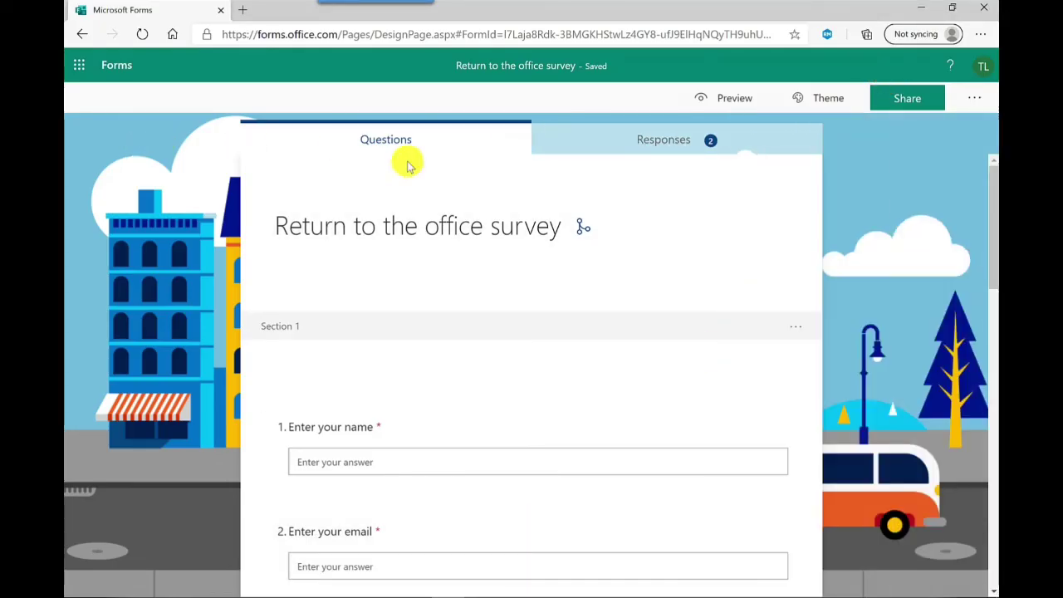
pyautogui.click(663, 146)
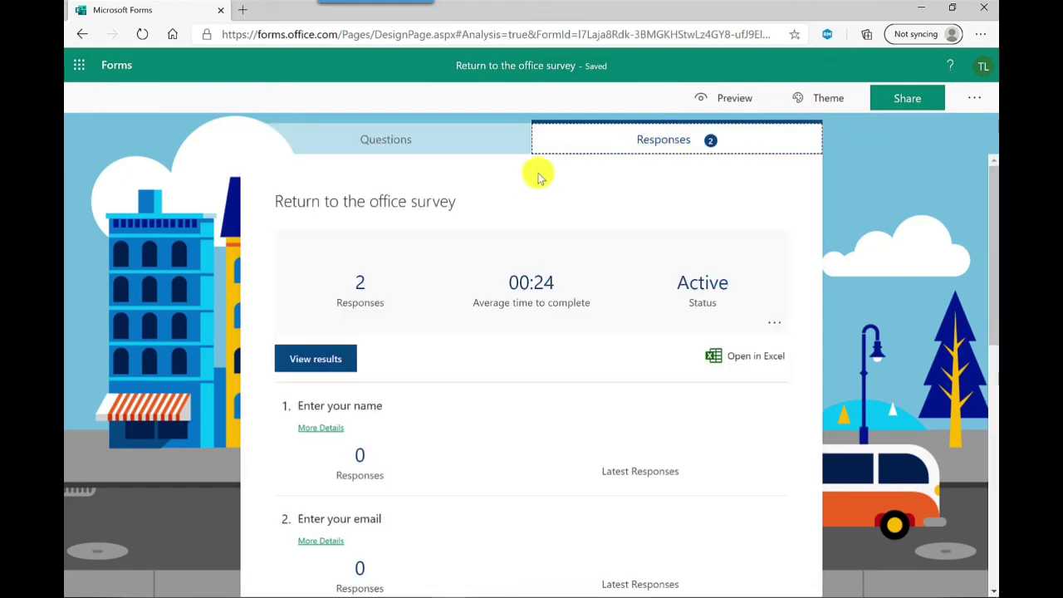
pyautogui.scroll(-1, 467, 273)
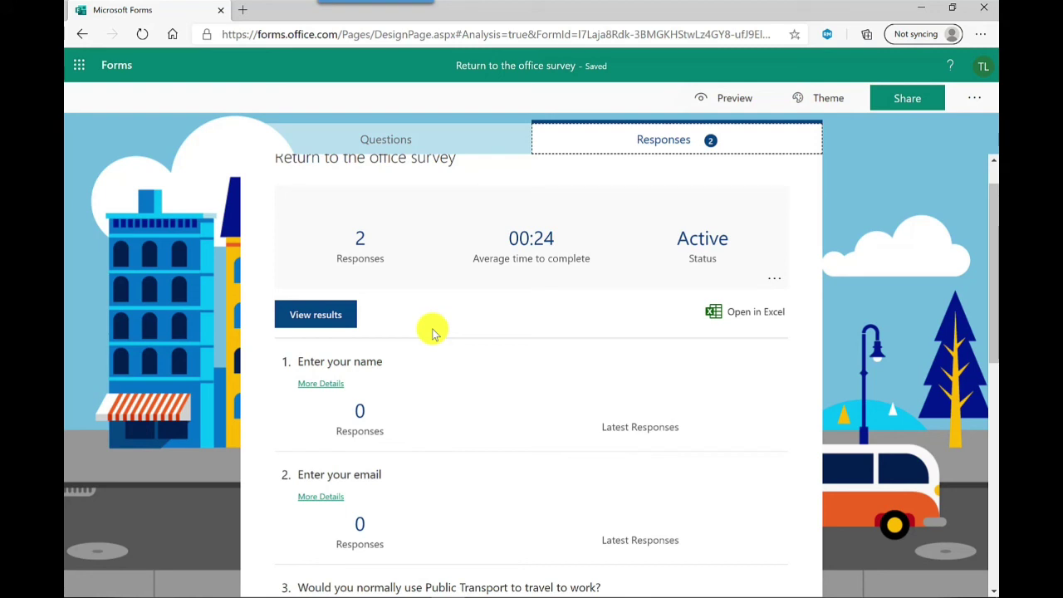
pyautogui.click(779, 281)
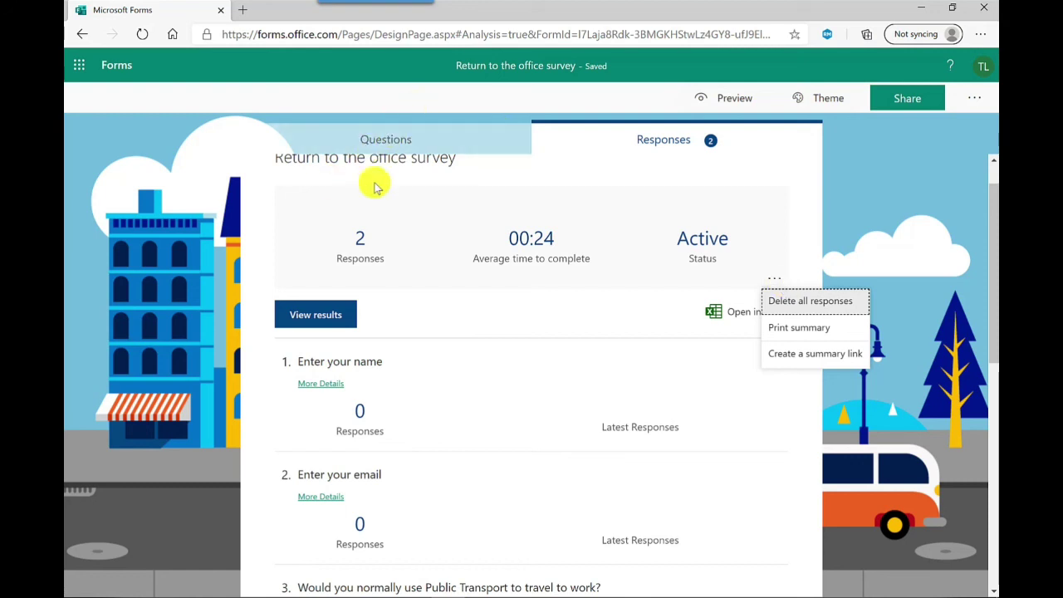
# - Go back to My forms, where the Return to the office survey lists 2 responses
pyautogui.click(116, 72)
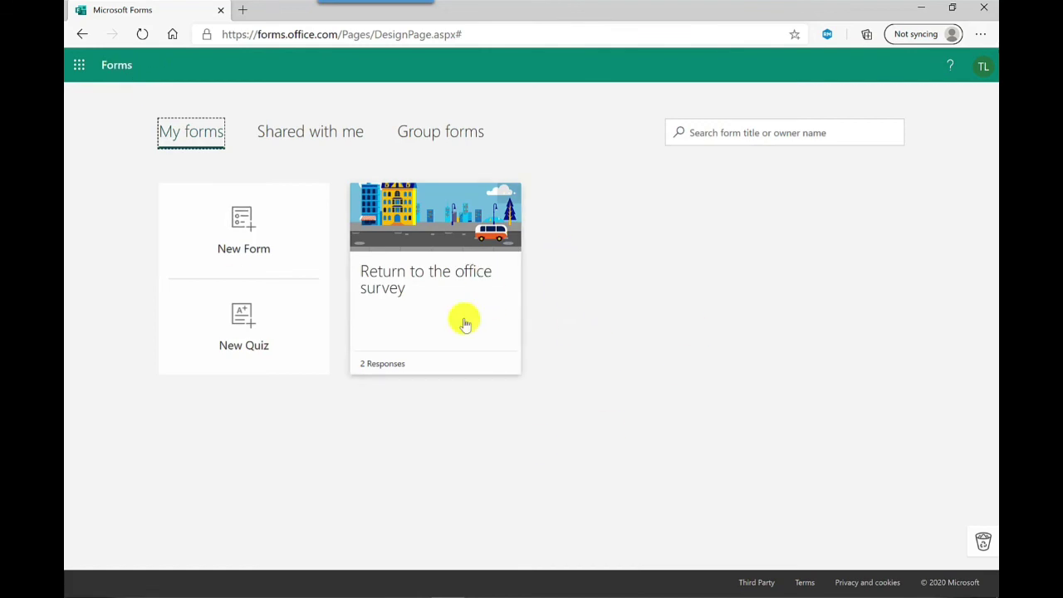